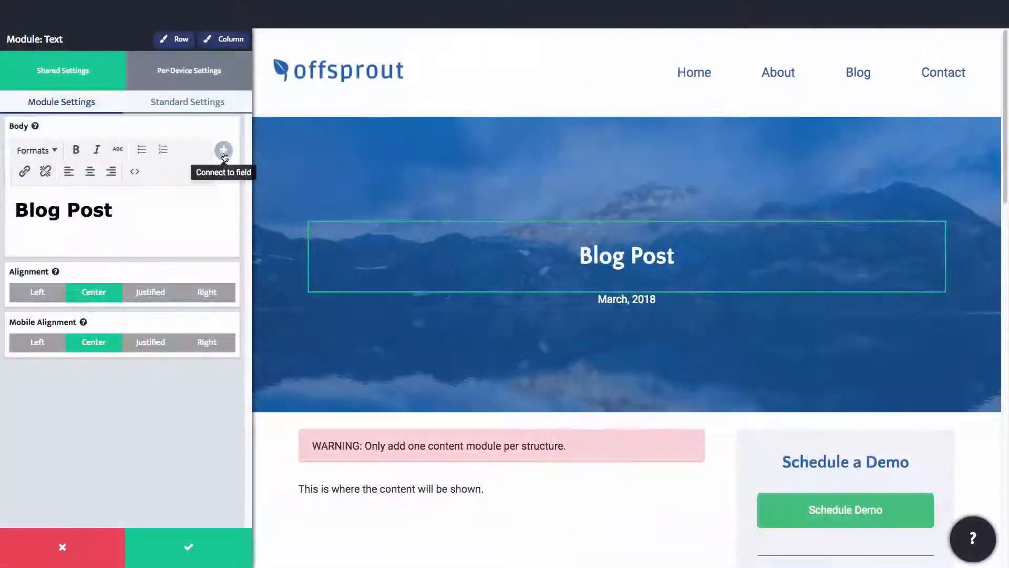
Examine the dynamic fields available for connecting to the text module's body, from the Post group through Social
{"action": "left_click", "coordinate": [224, 152]}
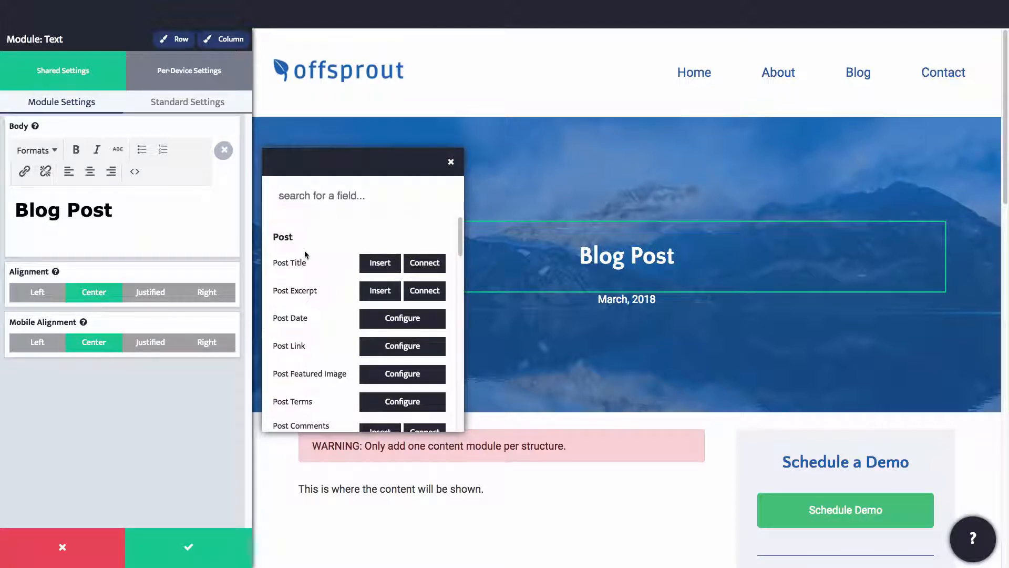
{"action": "scroll", "coordinate": [305, 255], "scroll_direction": "down", "scroll_amount": 5}
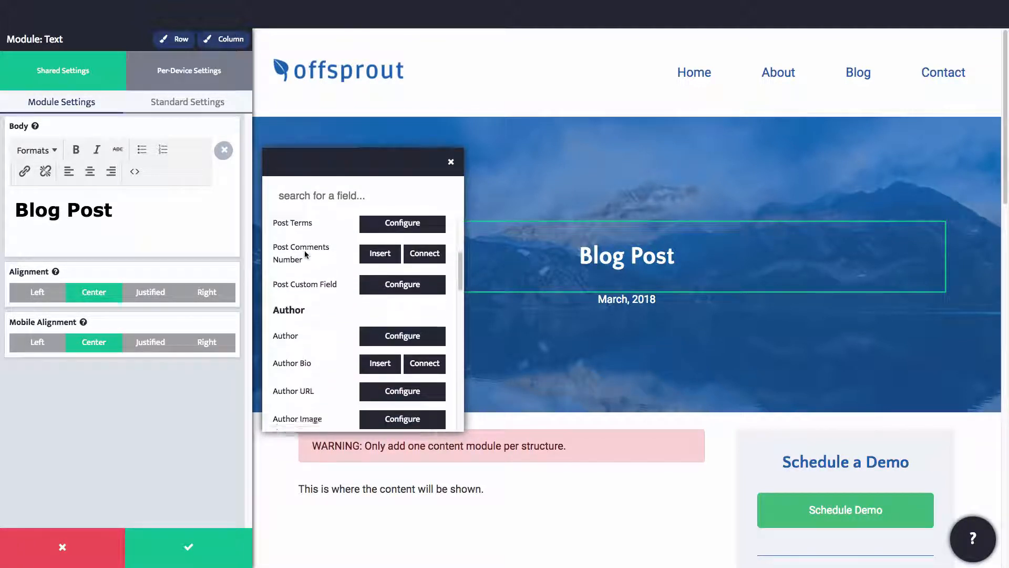
{"action": "scroll", "coordinate": [305, 254], "scroll_direction": "down", "scroll_amount": 2}
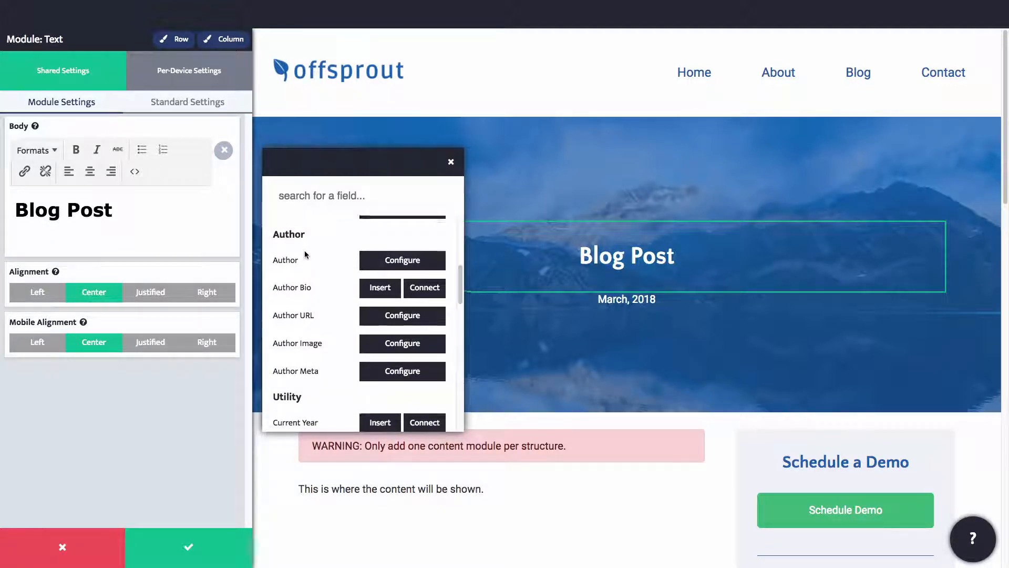
{"action": "scroll", "coordinate": [305, 254], "scroll_direction": "down", "scroll_amount": 3}
{"action": "scroll", "coordinate": [305, 255], "scroll_direction": "down", "scroll_amount": 1}
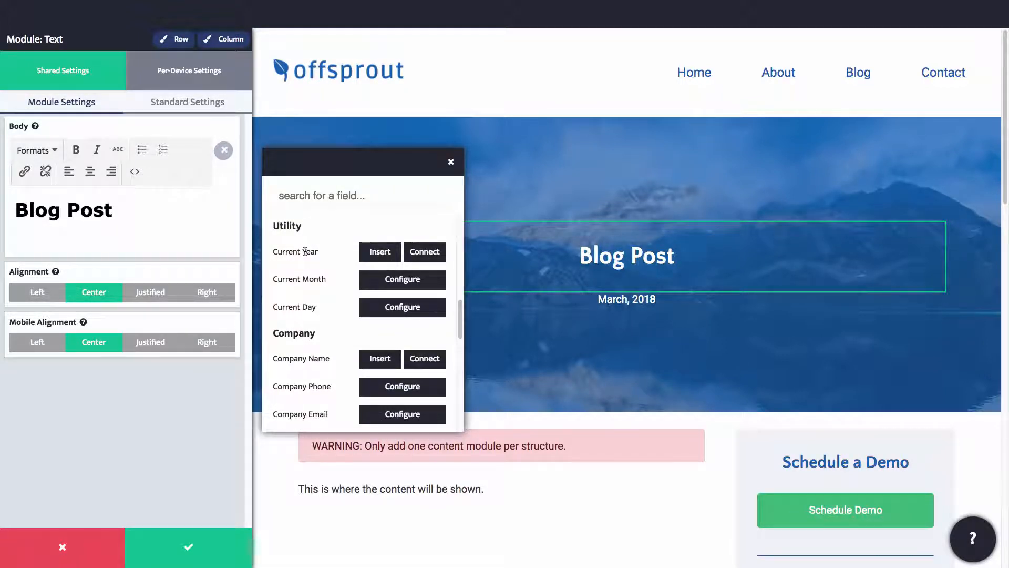
{"action": "scroll", "coordinate": [304, 251], "scroll_direction": "down", "scroll_amount": 3}
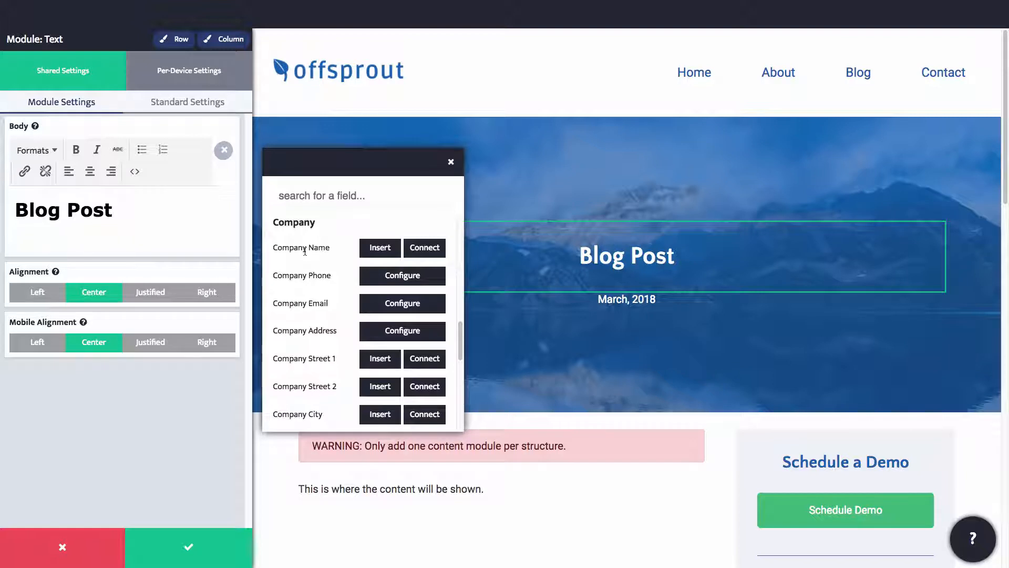
{"action": "scroll", "coordinate": [305, 251], "scroll_direction": "down", "scroll_amount": 8}
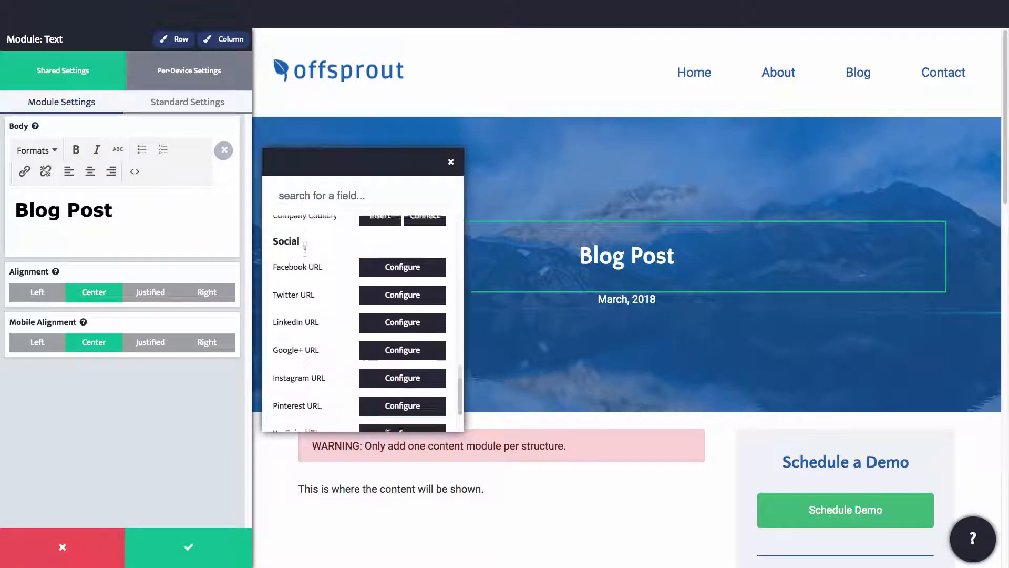
{"action": "scroll", "coordinate": [305, 251], "scroll_direction": "down", "scroll_amount": 1}
{"action": "scroll", "coordinate": [305, 253], "scroll_direction": "down", "scroll_amount": 2}
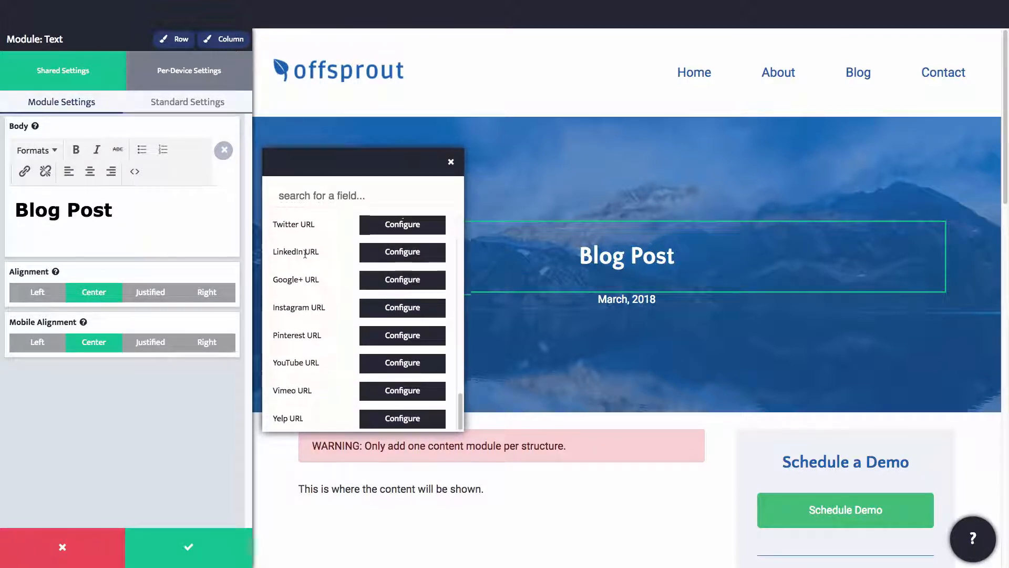
{"action": "scroll", "coordinate": [305, 252], "scroll_direction": "up", "scroll_amount": 15}
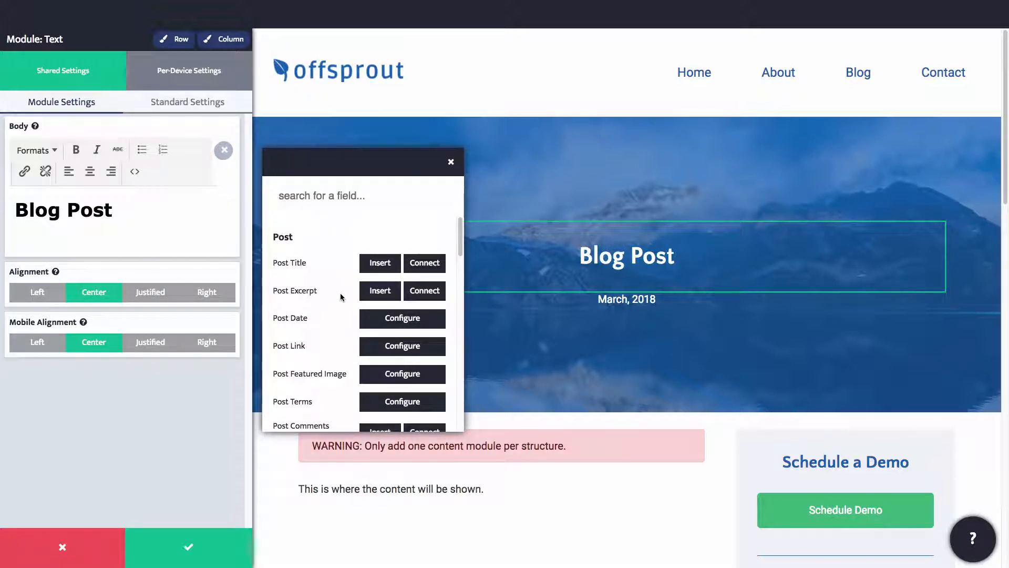
Check the date format options of the Post Date field and return to the field list
{"action": "left_click", "coordinate": [378, 320]}
{"action": "left_click", "coordinate": [355, 245]}
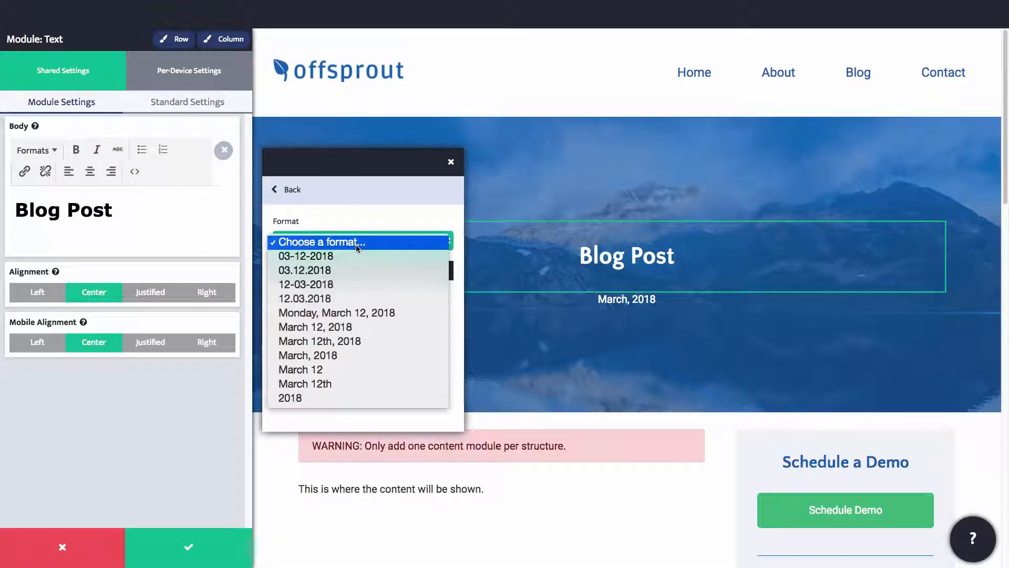
{"action": "left_click", "coordinate": [363, 216]}
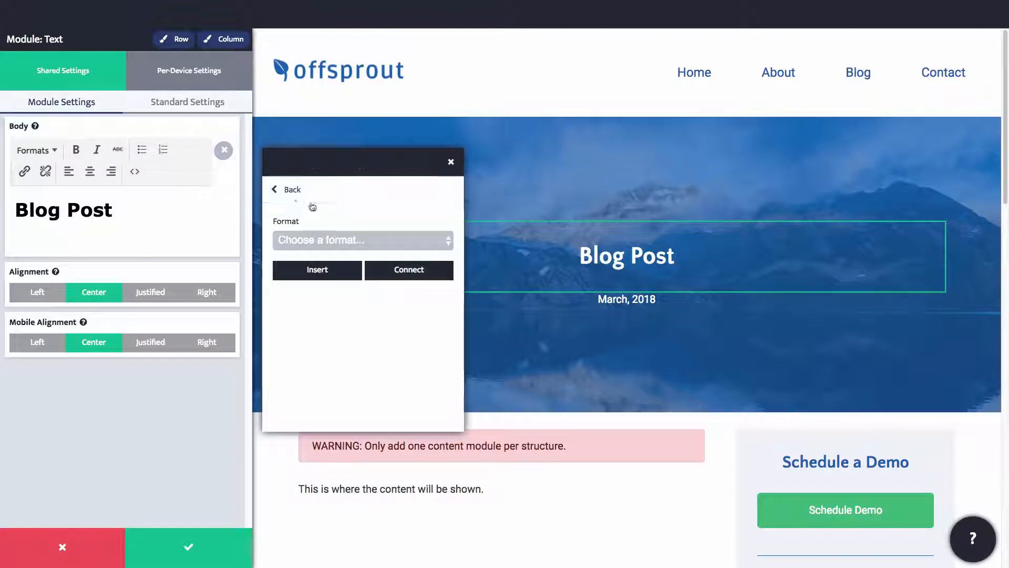
{"action": "left_click", "coordinate": [282, 198]}
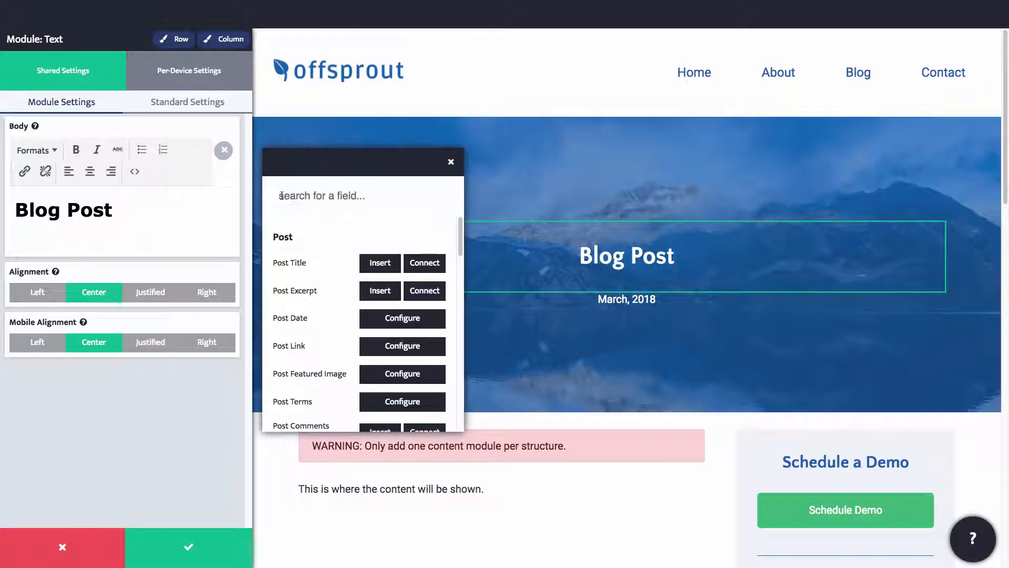
Replace the "Blog Post" text with inserted Post Title and Post Excerpt fields, and connect the module's body to Post Title
{"action": "left_click", "coordinate": [375, 263]}
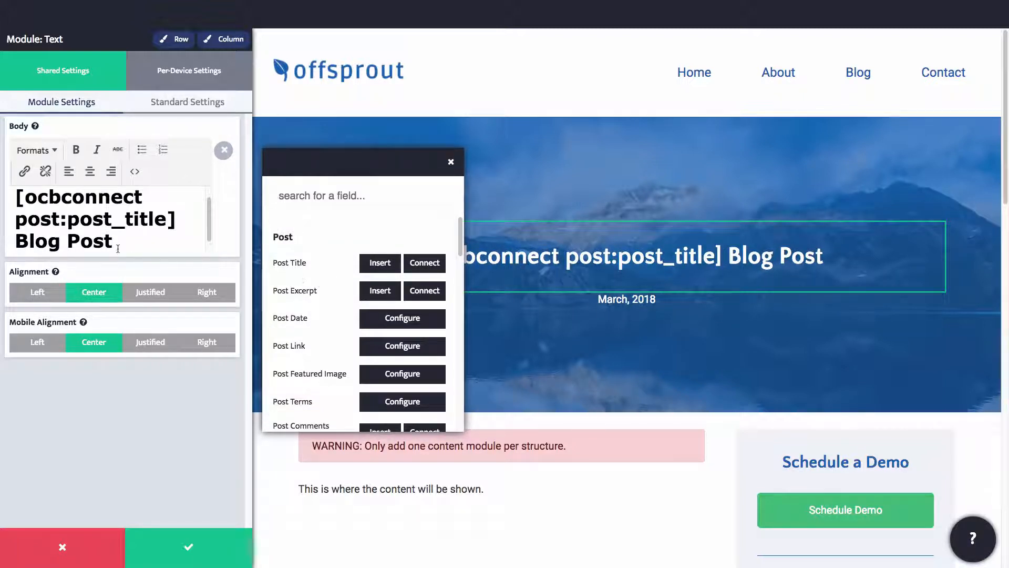
{"action": "scroll", "coordinate": [111, 224], "scroll_direction": "down", "scroll_amount": 1}
{"action": "left_click_drag", "start_coordinate": [112, 227], "coordinate": [14, 229]}
{"action": "key", "text": "BackSpace"}
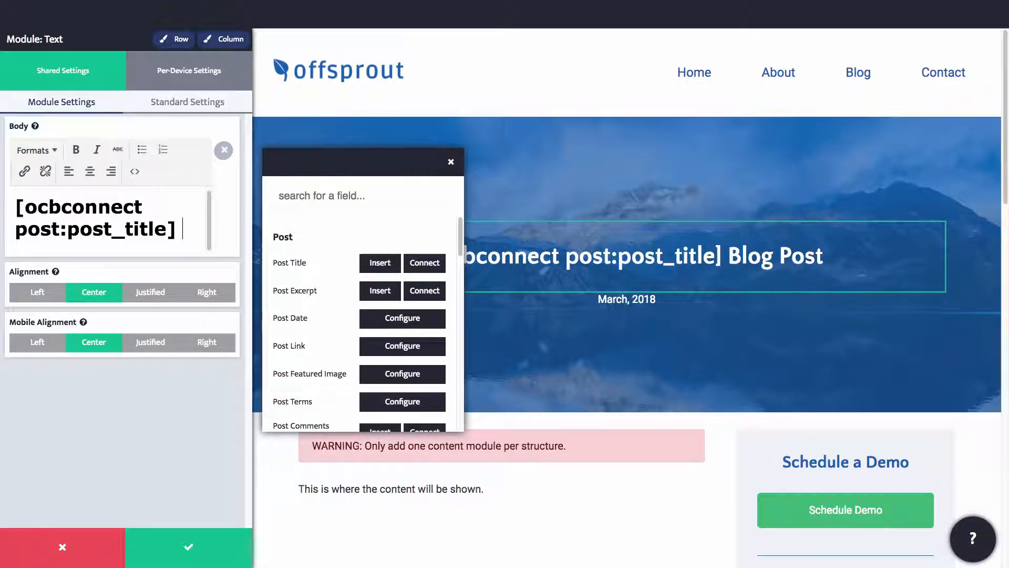
{"action": "left_click", "coordinate": [370, 289]}
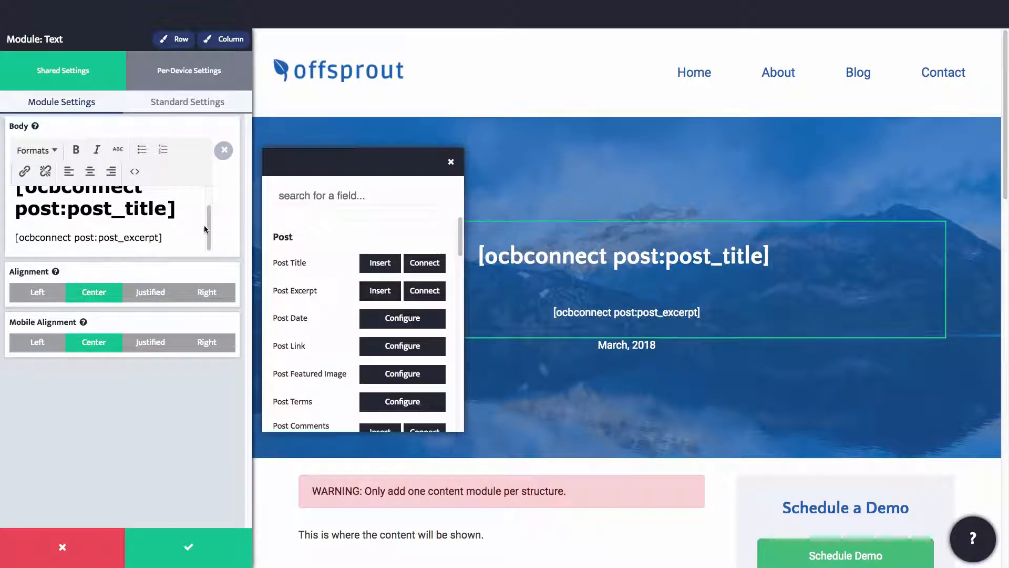
{"action": "left_click", "coordinate": [426, 263]}
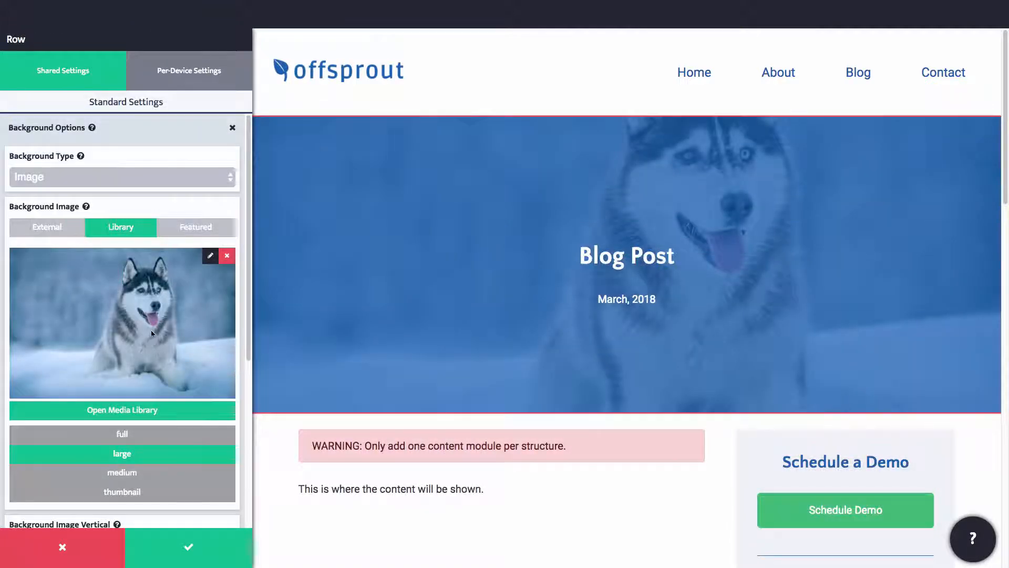
Switch the row's background image source from the library to Featured
{"action": "left_click", "coordinate": [187, 229]}
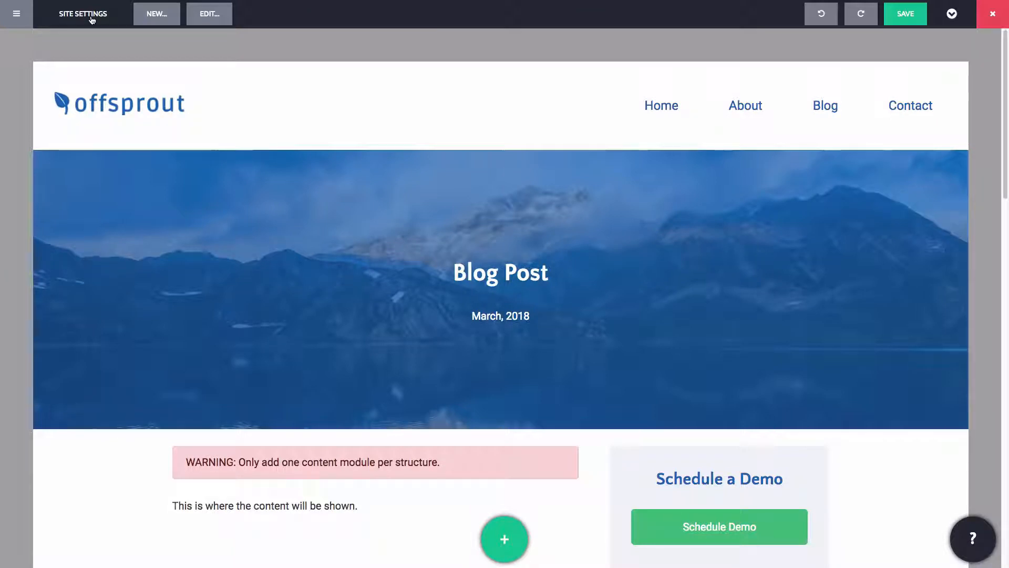
Open the Images section of the site content in the site settings
{"action": "left_click", "coordinate": [92, 20]}
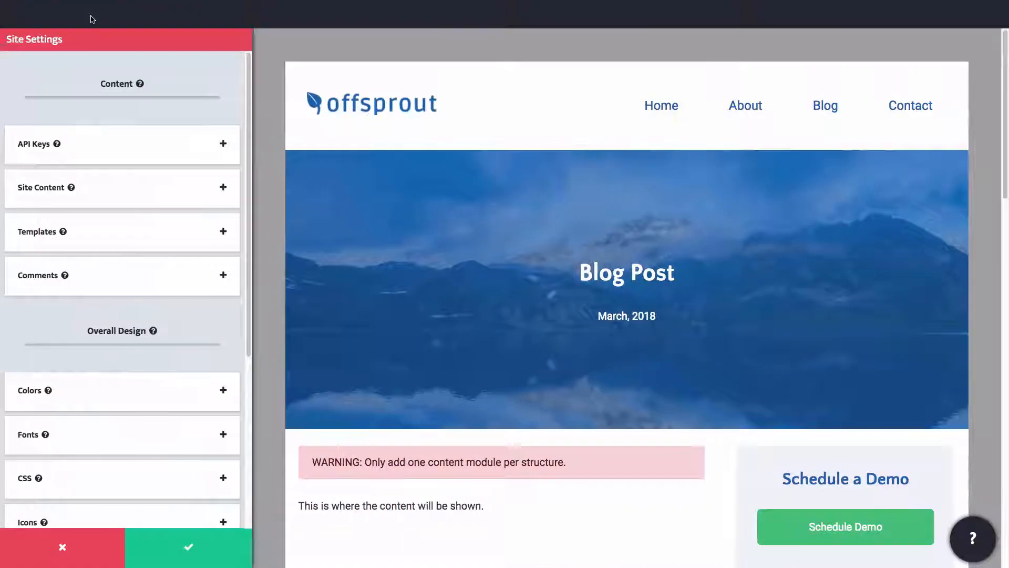
{"action": "left_click", "coordinate": [117, 188]}
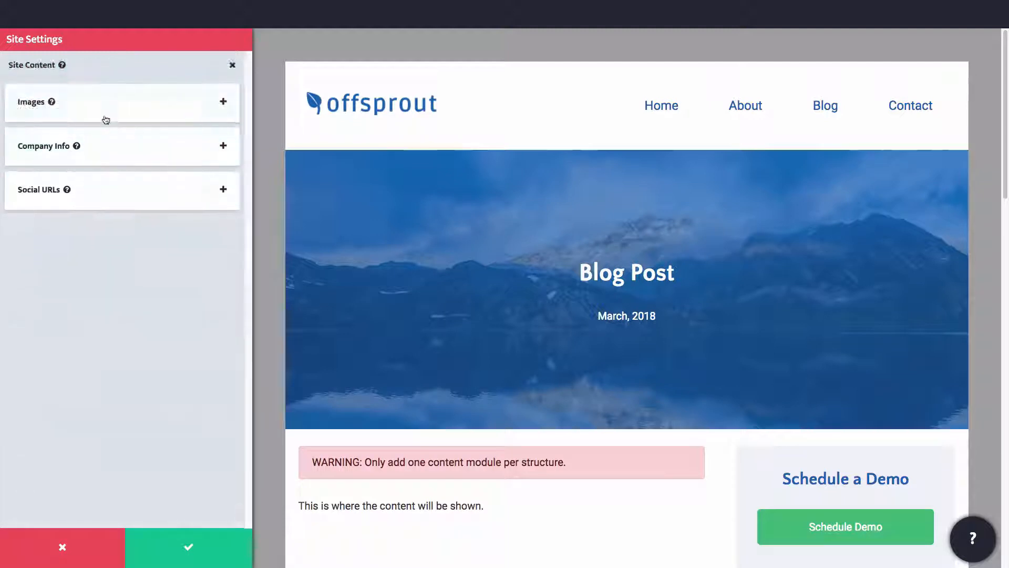
{"action": "left_click", "coordinate": [104, 108]}
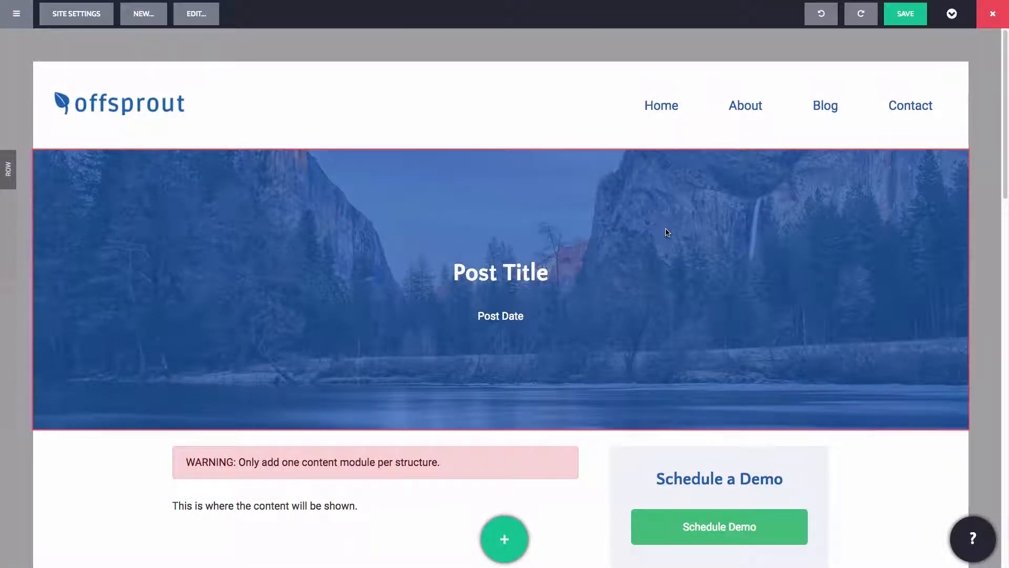
Inspect the settings of the Post Title heading and the Post Date text module, discarding each without changes
{"action": "left_click", "coordinate": [622, 279]}
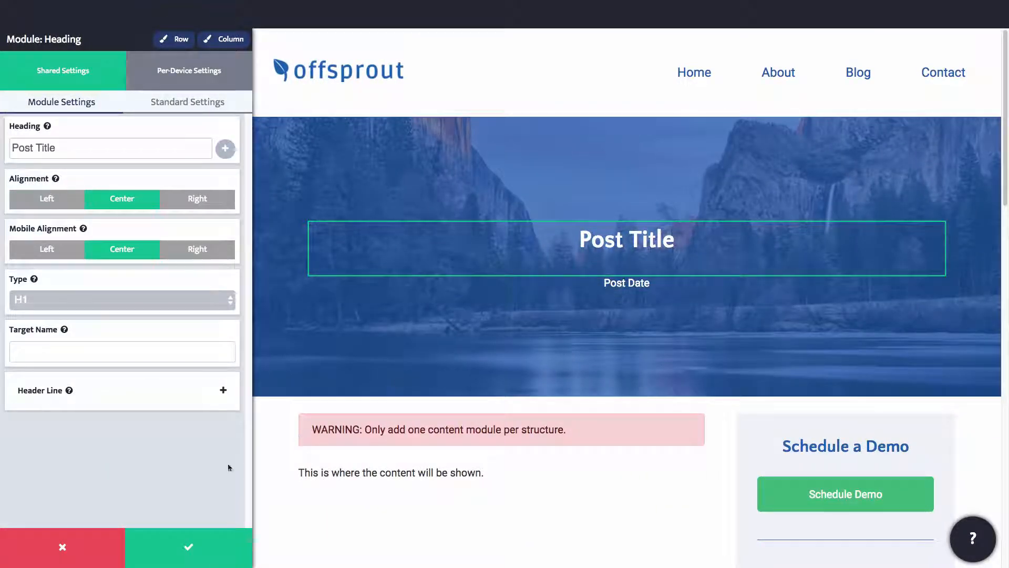
{"action": "left_click", "coordinate": [78, 544]}
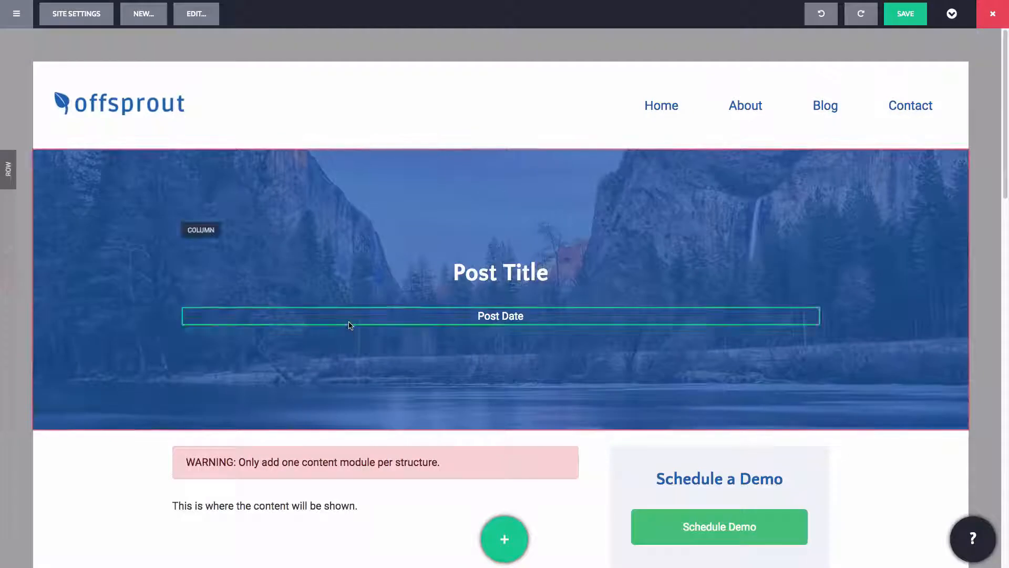
{"action": "left_click", "coordinate": [349, 322]}
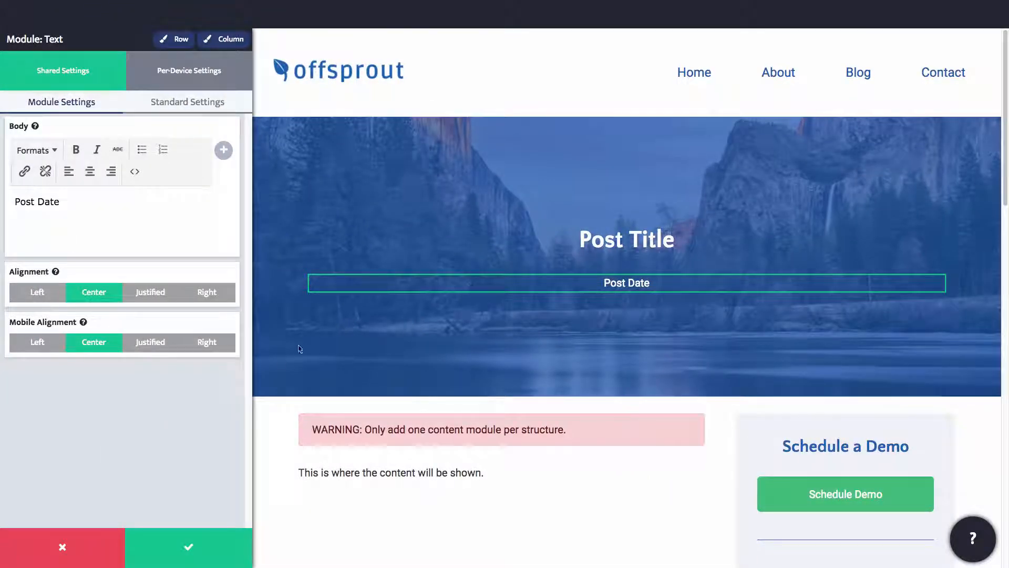
{"action": "left_click", "coordinate": [103, 541]}
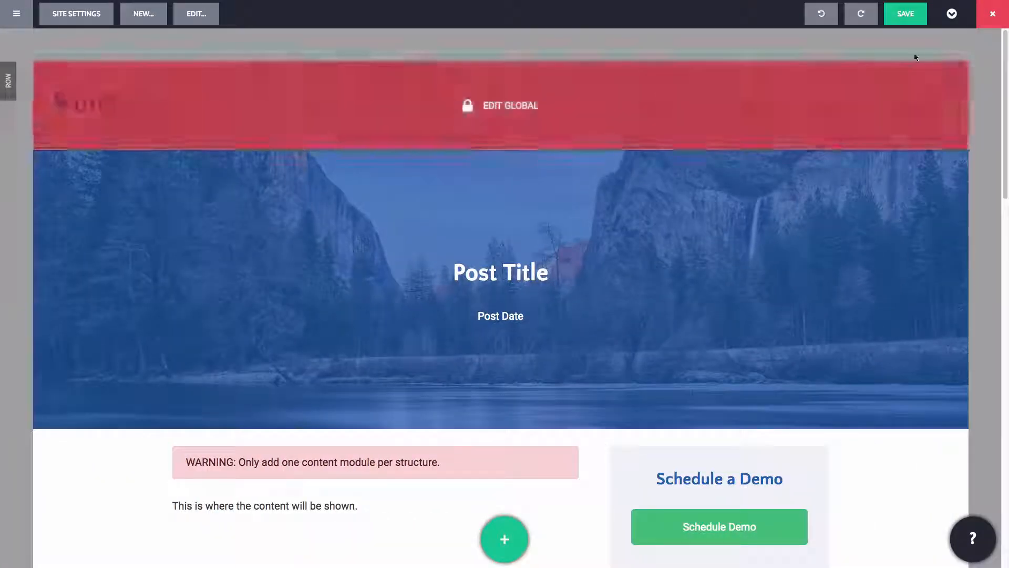
Open My First Post in the editor to see how the template shows its title and date
{"action": "left_click", "coordinate": [945, 14]}
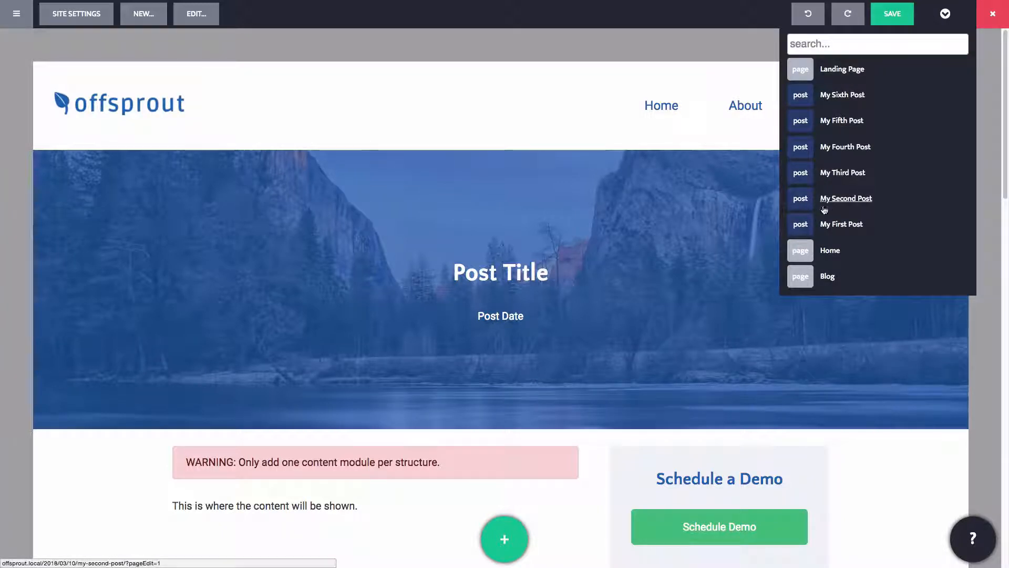
{"action": "left_click", "coordinate": [842, 230]}
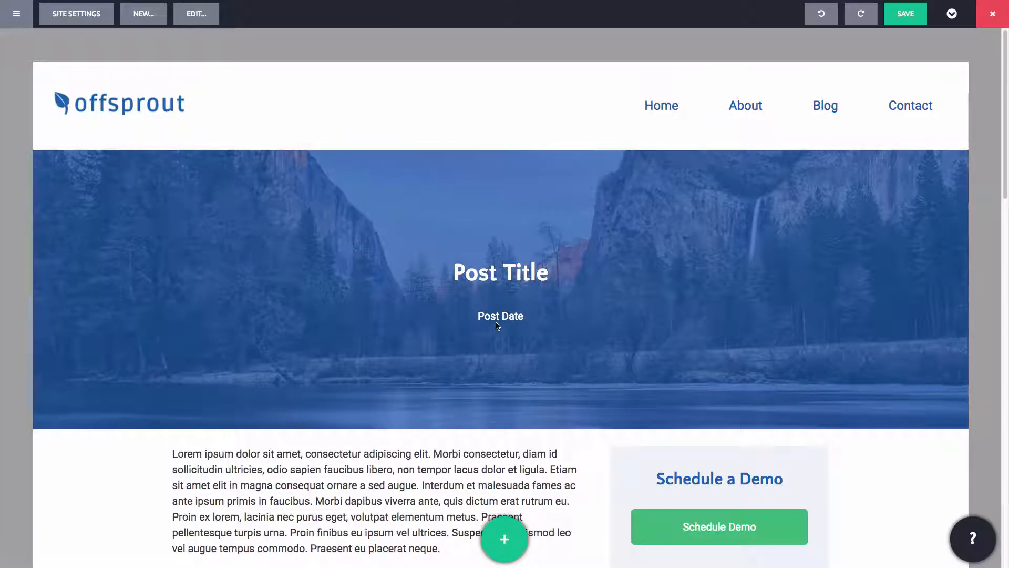
Connect the template's heading module to the Post Title field and apply the module settings
{"action": "left_click", "coordinate": [576, 281]}
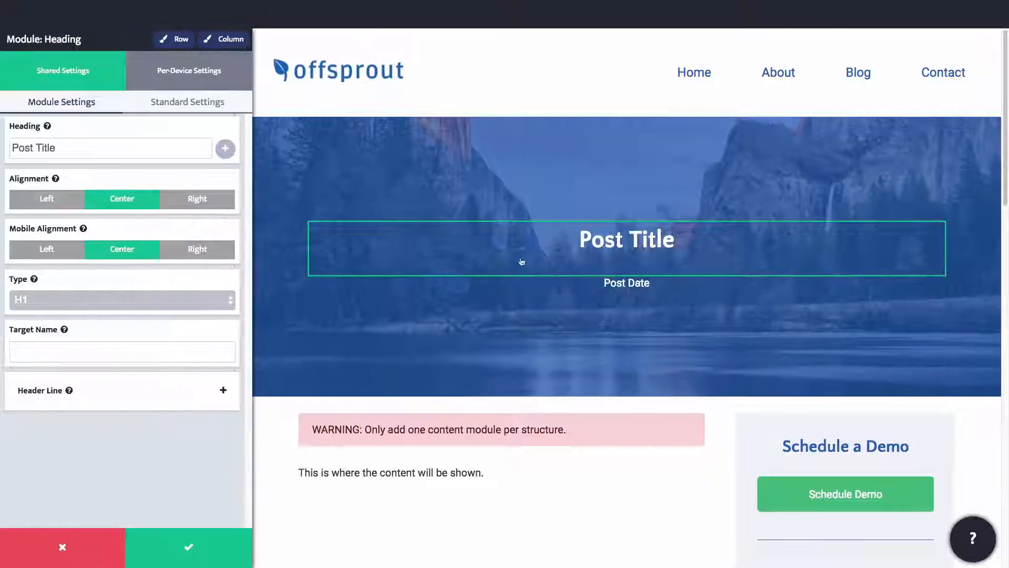
{"action": "left_click", "coordinate": [226, 150]}
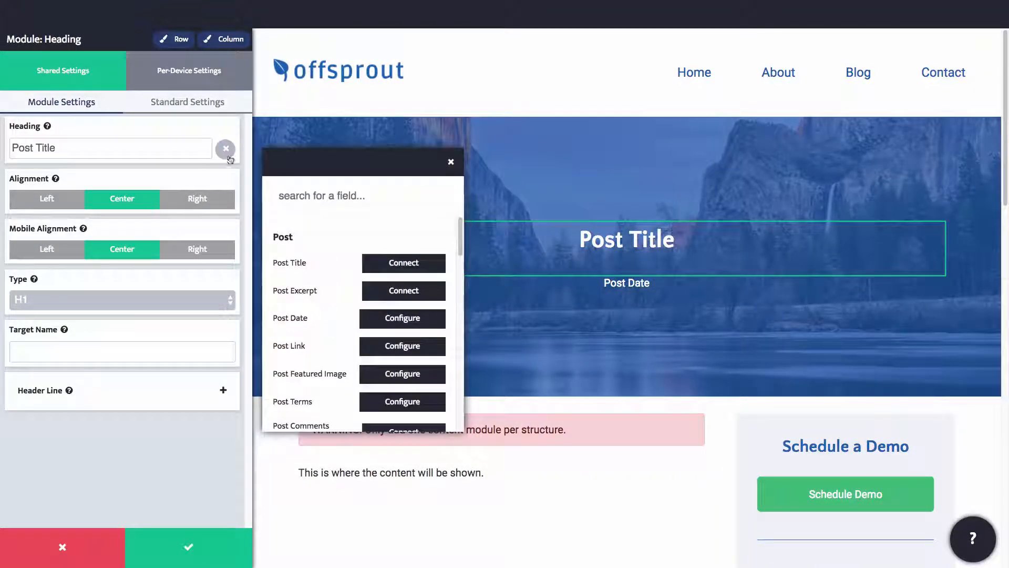
{"action": "left_click", "coordinate": [377, 263]}
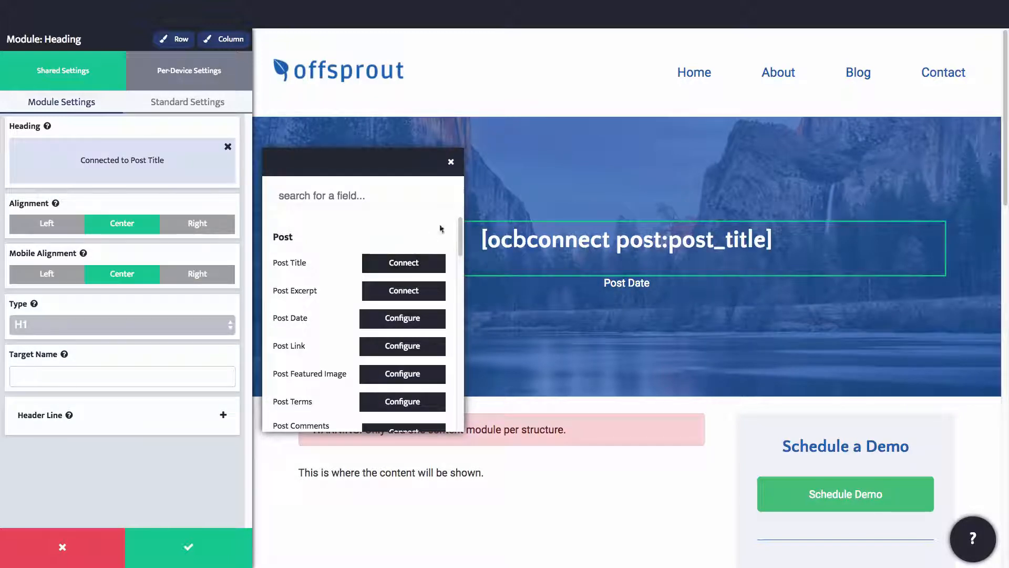
{"action": "left_click", "coordinate": [450, 162]}
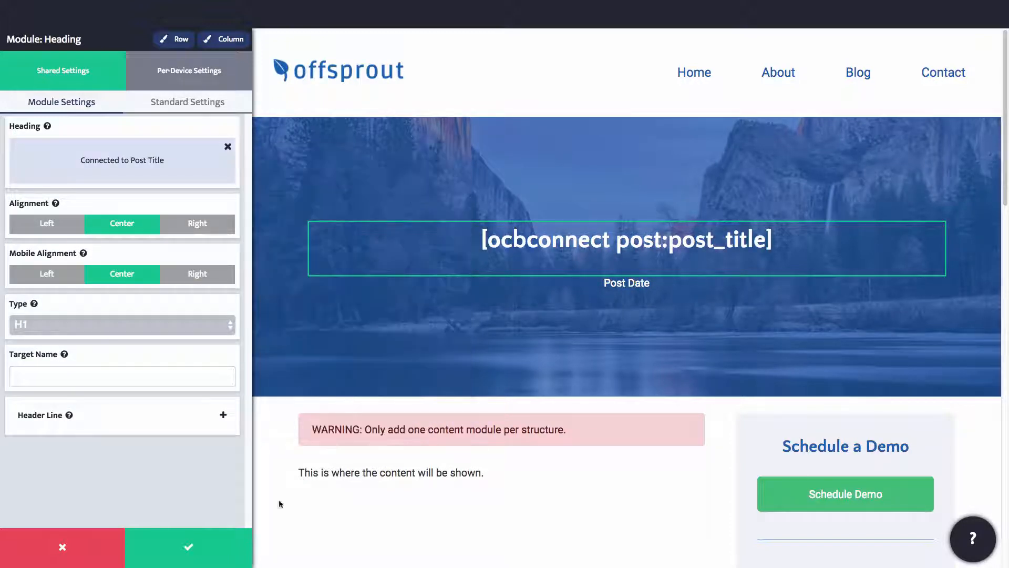
{"action": "left_click", "coordinate": [188, 547]}
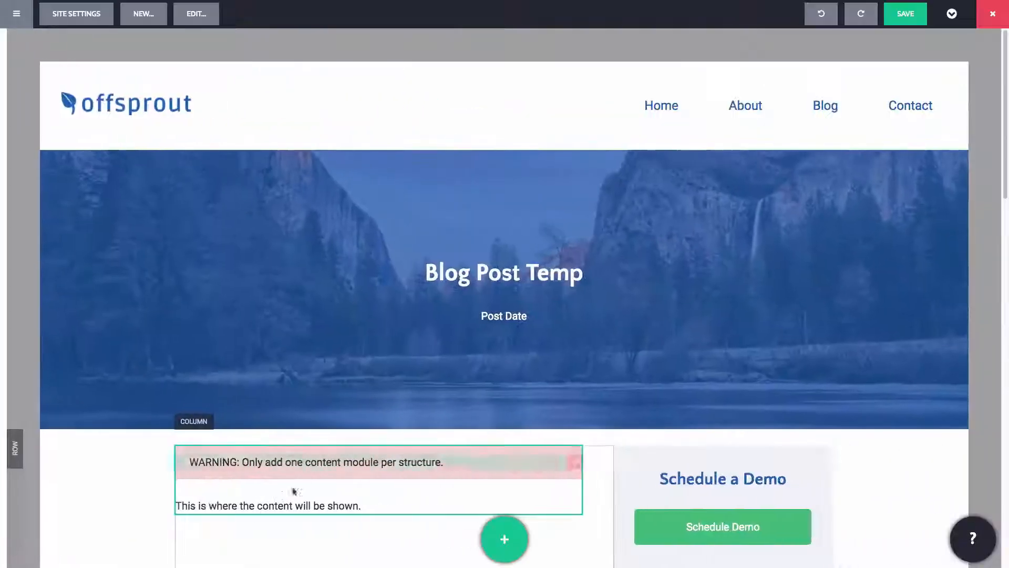
Connect the body of the Post Date text module to the Post Date field in the "March, 2018" format
{"action": "left_click", "coordinate": [429, 322]}
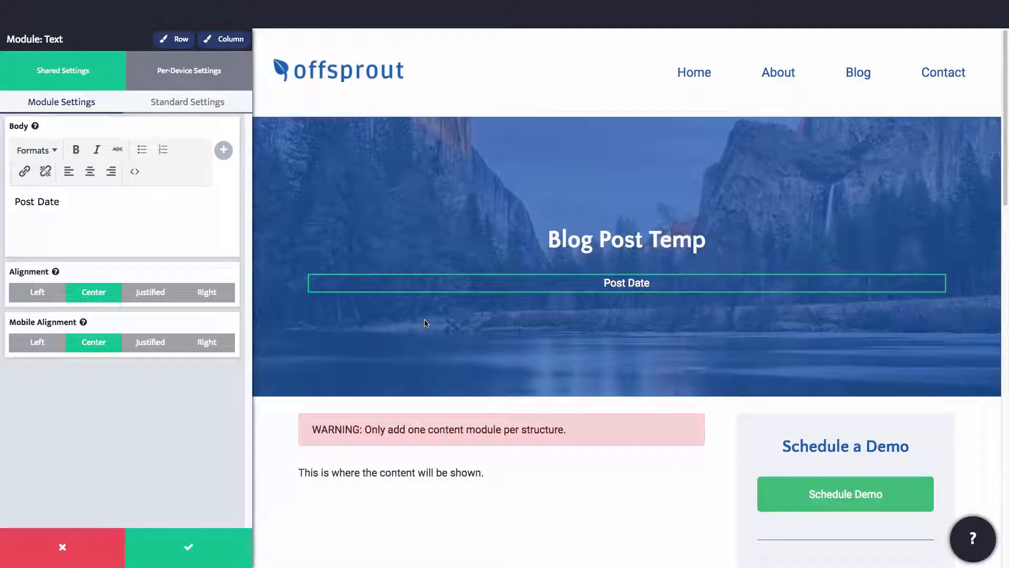
{"action": "left_click", "coordinate": [225, 153]}
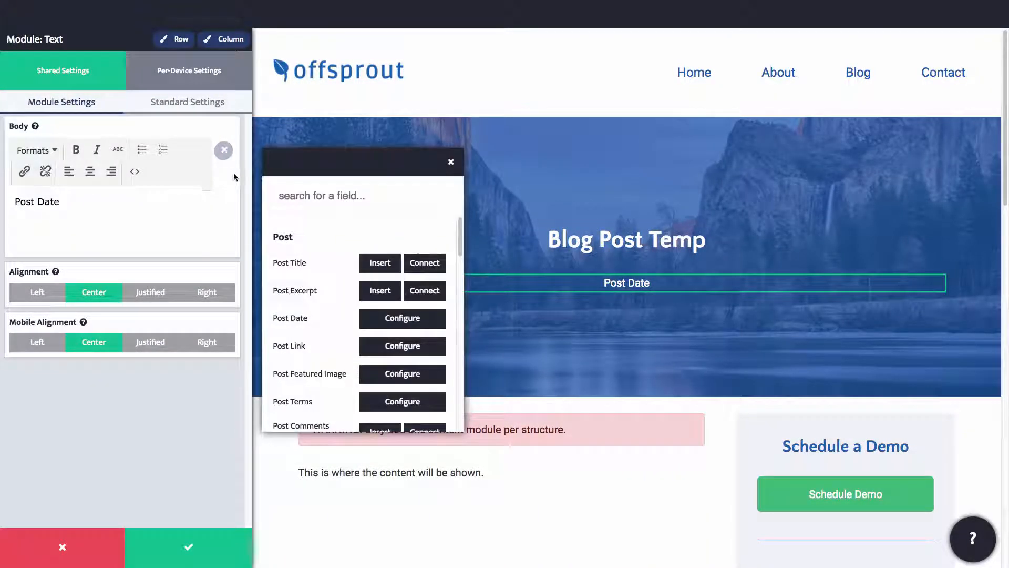
{"action": "left_click", "coordinate": [395, 317]}
{"action": "left_click", "coordinate": [353, 240]}
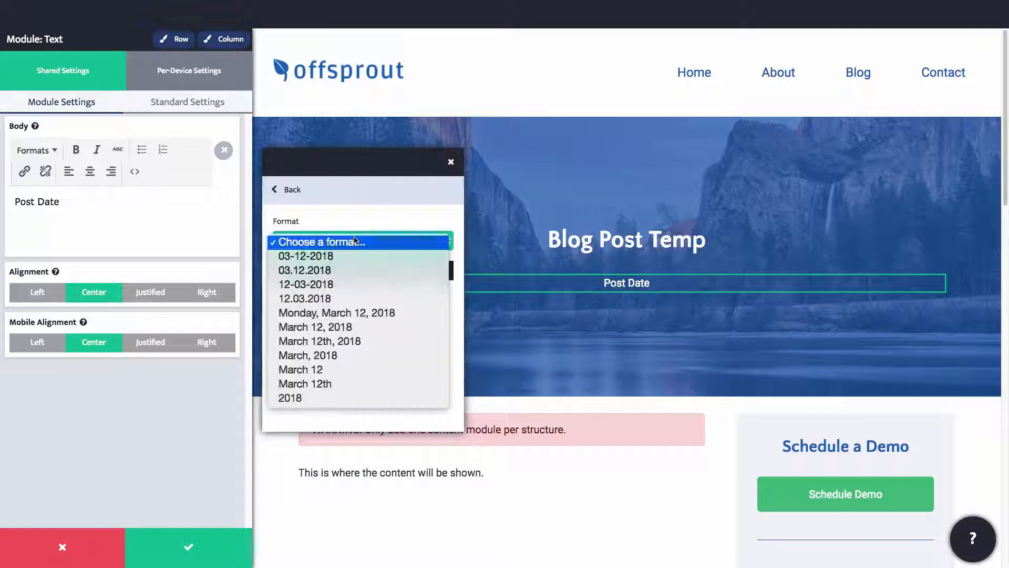
{"action": "left_click", "coordinate": [342, 355]}
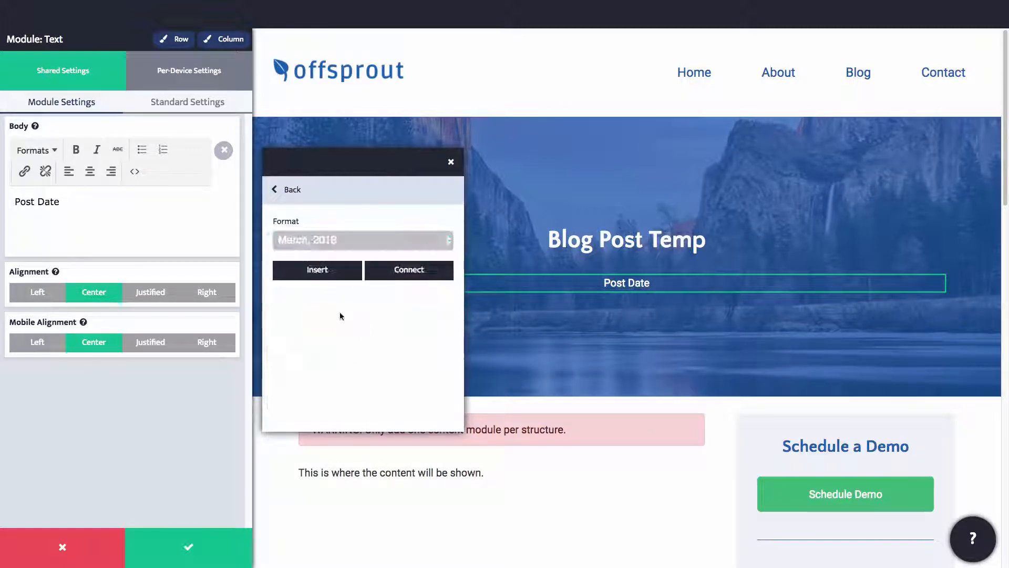
{"action": "left_click", "coordinate": [400, 275]}
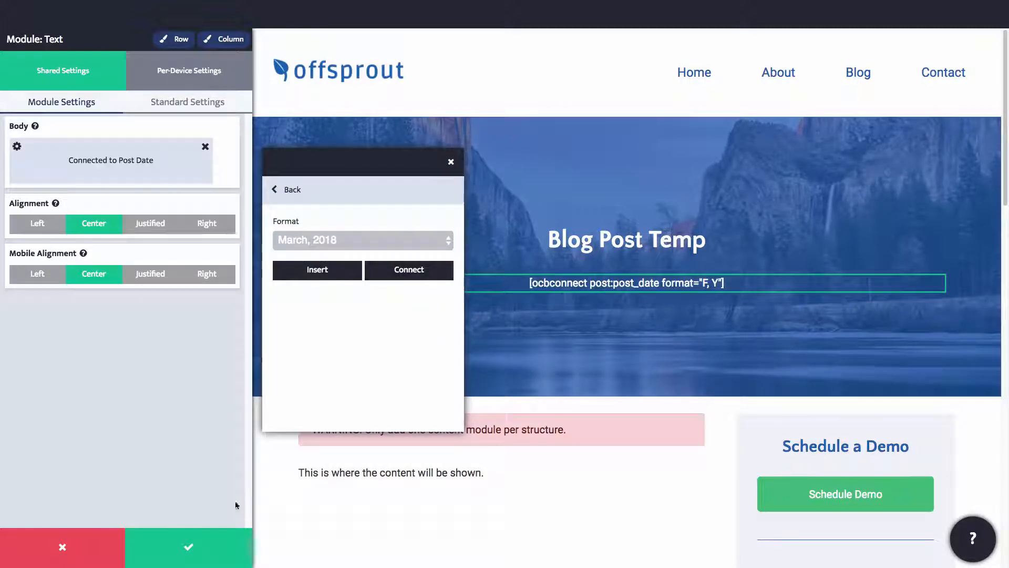
Apply the date module settings and switch the banner row's background image source to the Featured image
{"action": "left_click", "coordinate": [188, 547]}
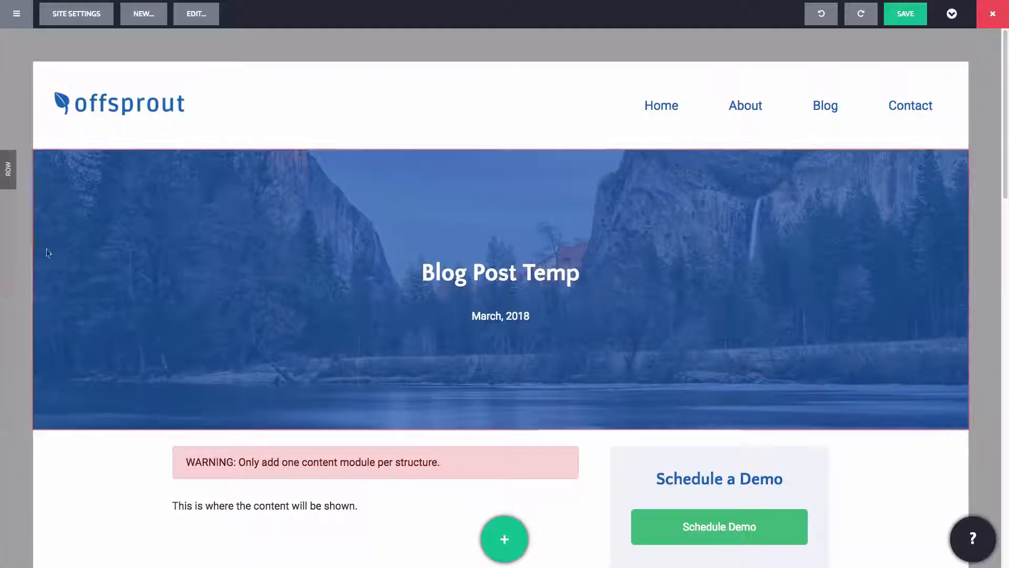
{"action": "left_click", "coordinate": [12, 248]}
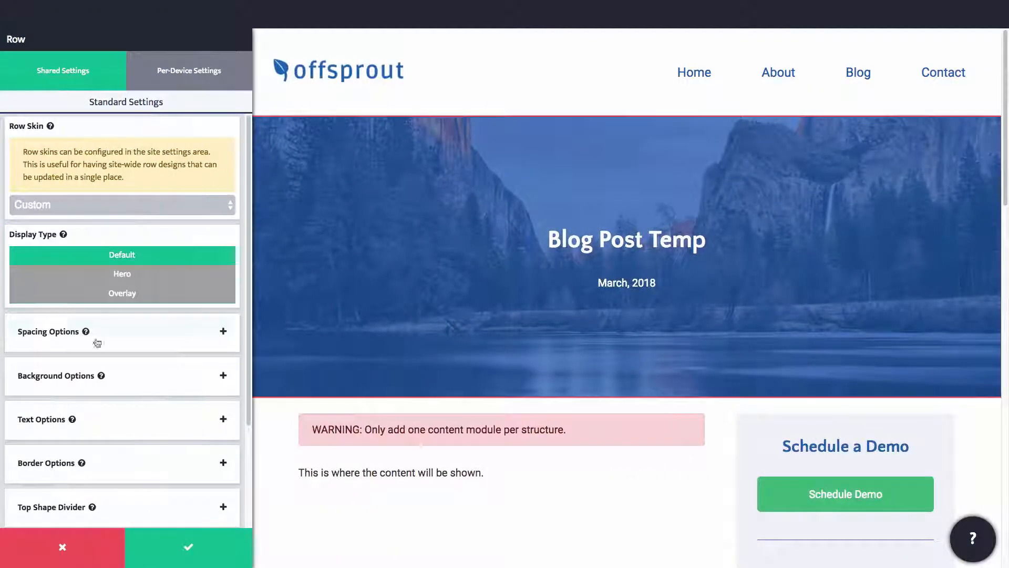
{"action": "left_click", "coordinate": [112, 374]}
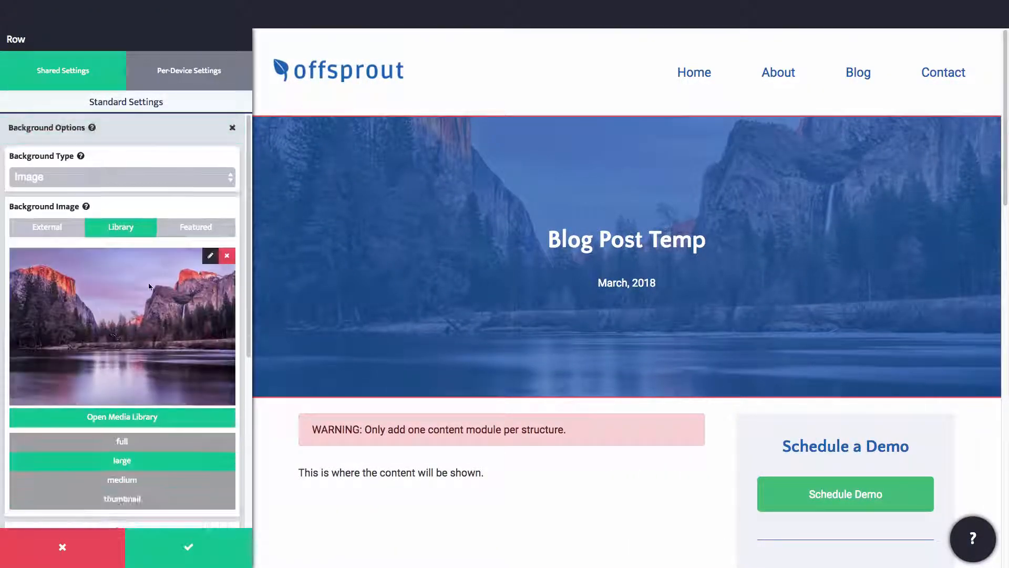
{"action": "left_click", "coordinate": [183, 230]}
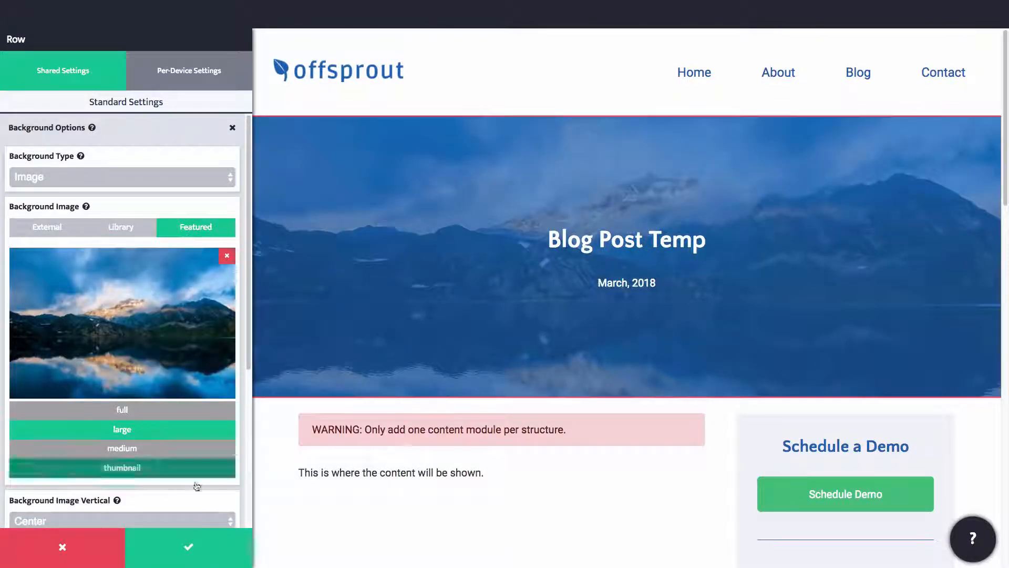
{"action": "left_click", "coordinate": [190, 546]}
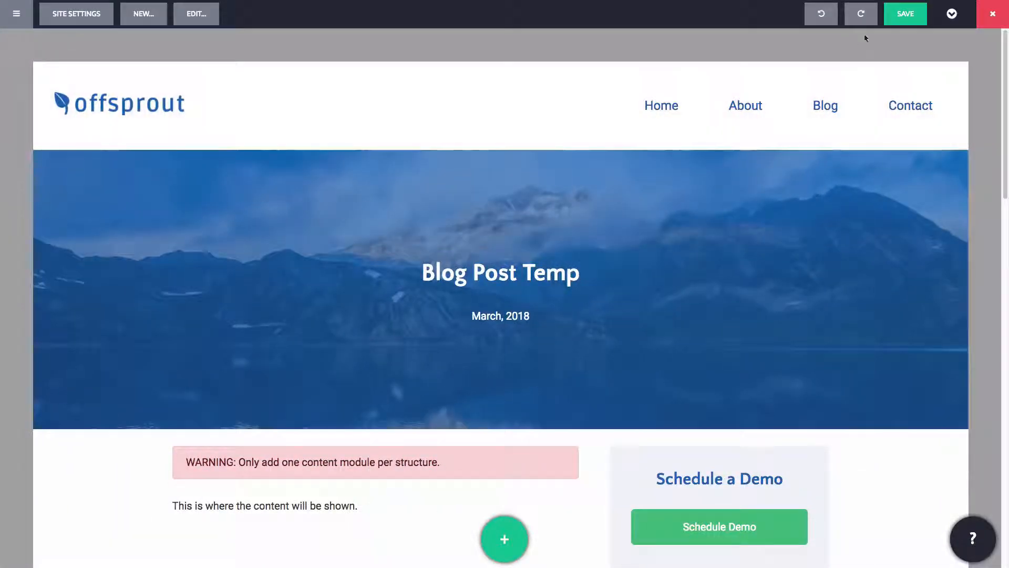
Save the blog post template and open My First Post in the editor
{"action": "left_click", "coordinate": [904, 15]}
{"action": "left_click", "coordinate": [572, 255]}
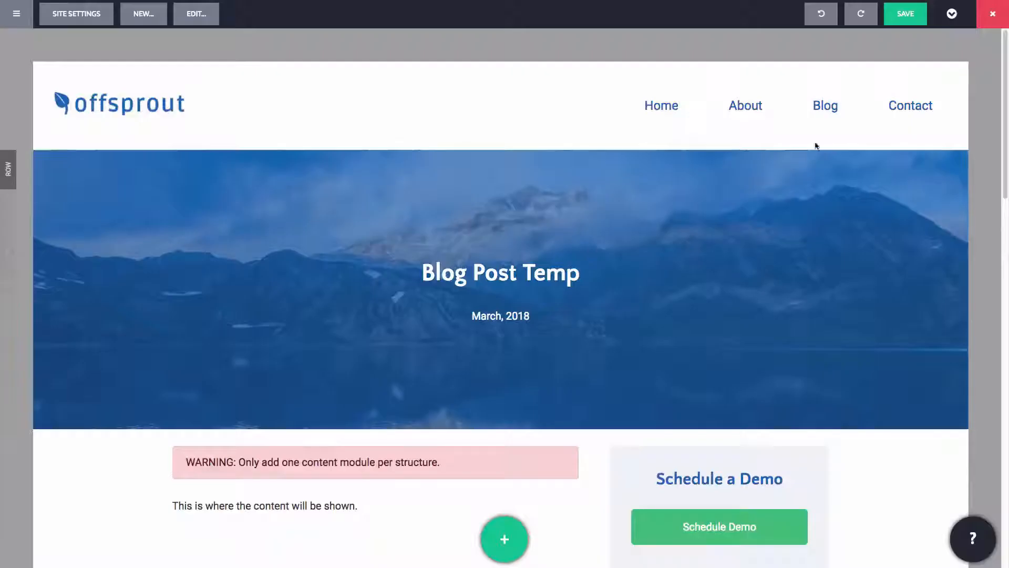
{"action": "left_click", "coordinate": [950, 17]}
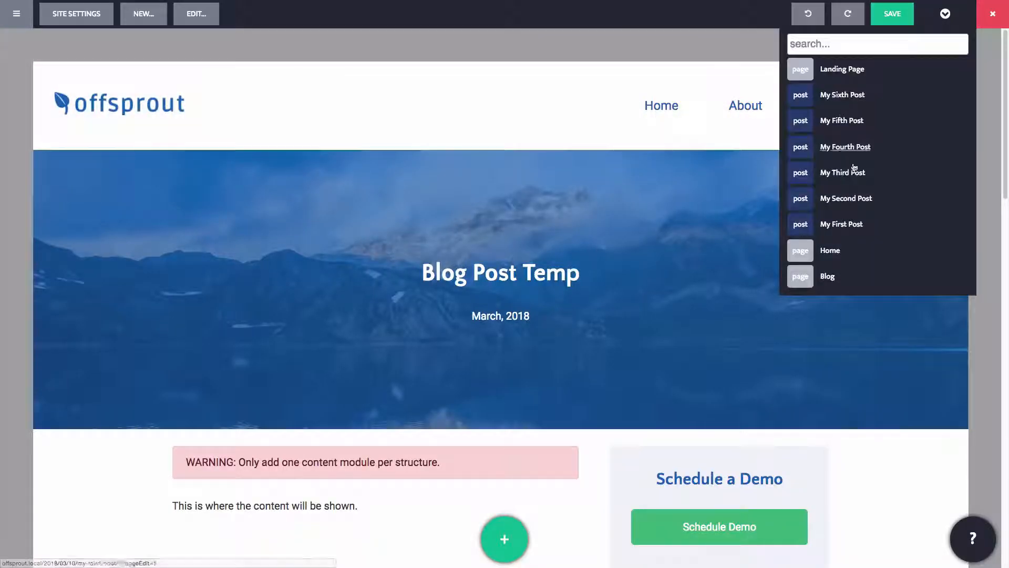
{"action": "left_click", "coordinate": [837, 226]}
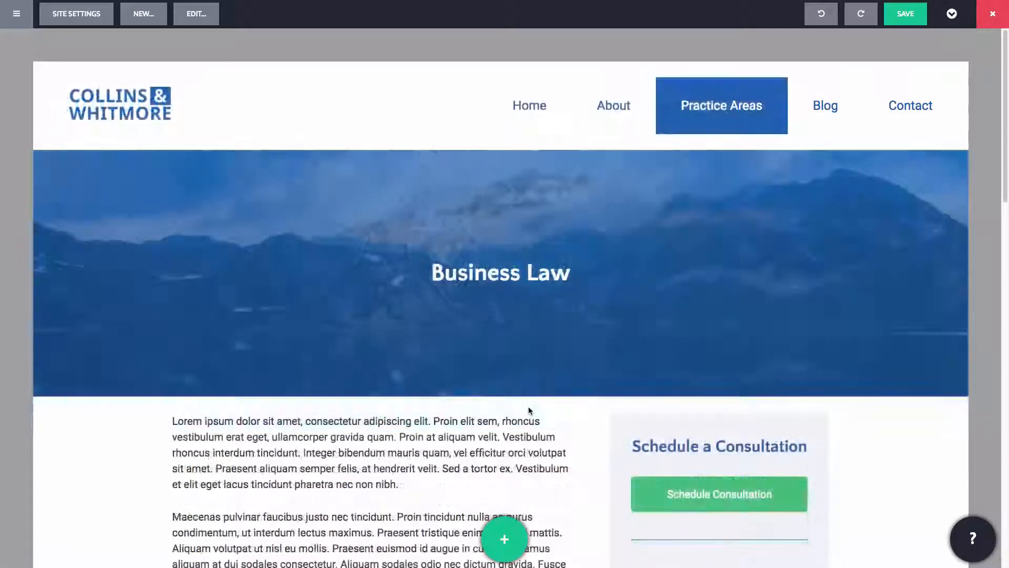
In the call-to-action text below the Business Law content, change "an" to "a" and insert the Post Title field before "attorney"
{"action": "scroll", "coordinate": [530, 409], "scroll_direction": "down", "scroll_amount": 10}
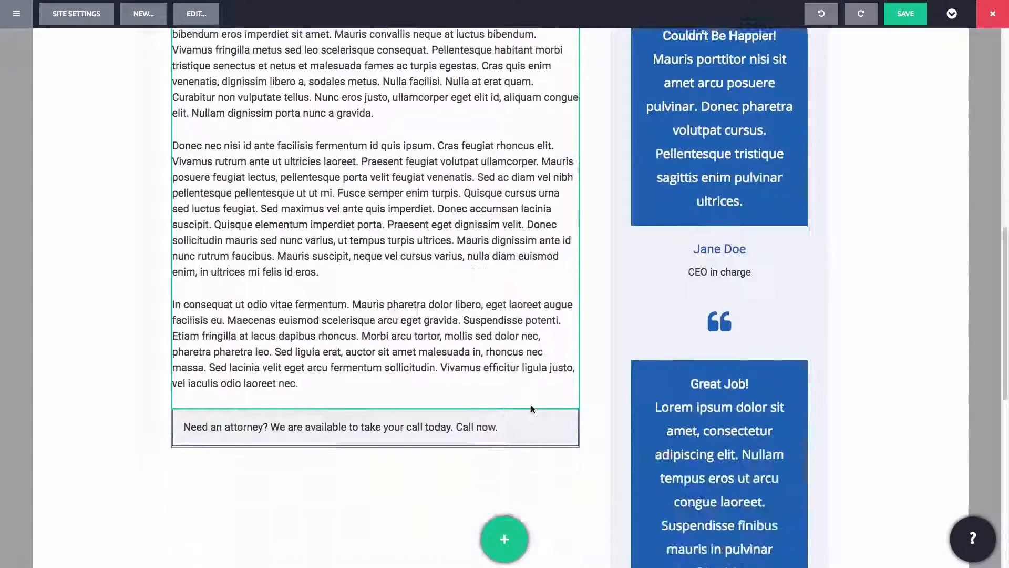
{"action": "scroll", "coordinate": [531, 409], "scroll_direction": "down", "scroll_amount": 1}
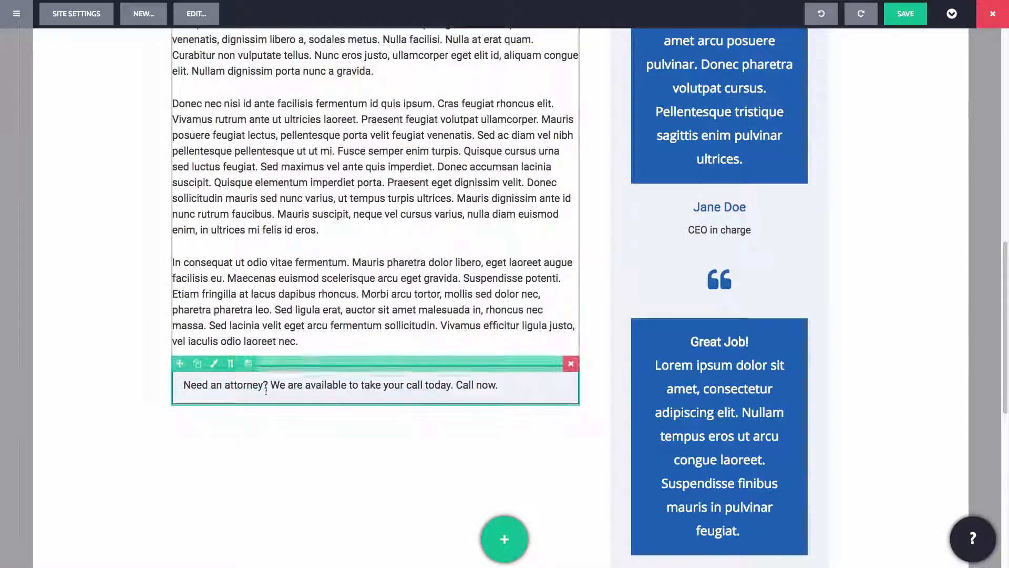
{"action": "left_click", "coordinate": [226, 387]}
{"action": "left_click", "coordinate": [223, 385]}
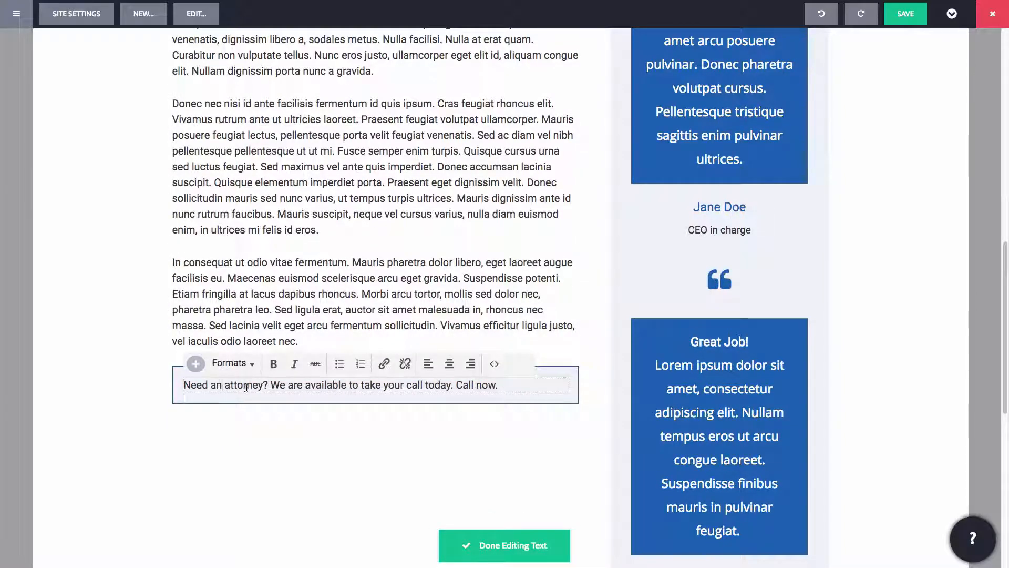
{"action": "key", "text": "BackSpace"}
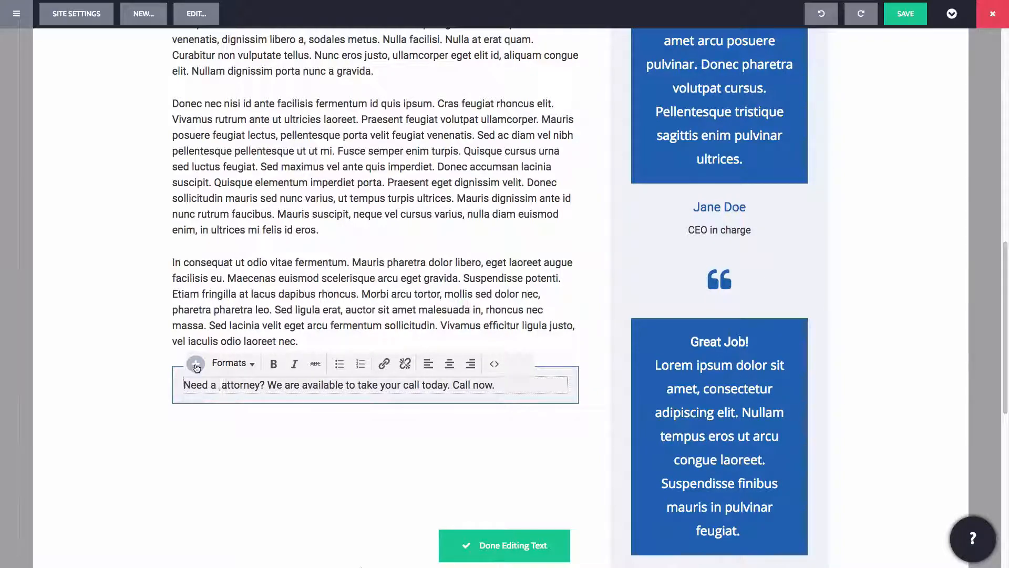
{"action": "left_click", "coordinate": [196, 363]}
{"action": "left_click", "coordinate": [543, 472]}
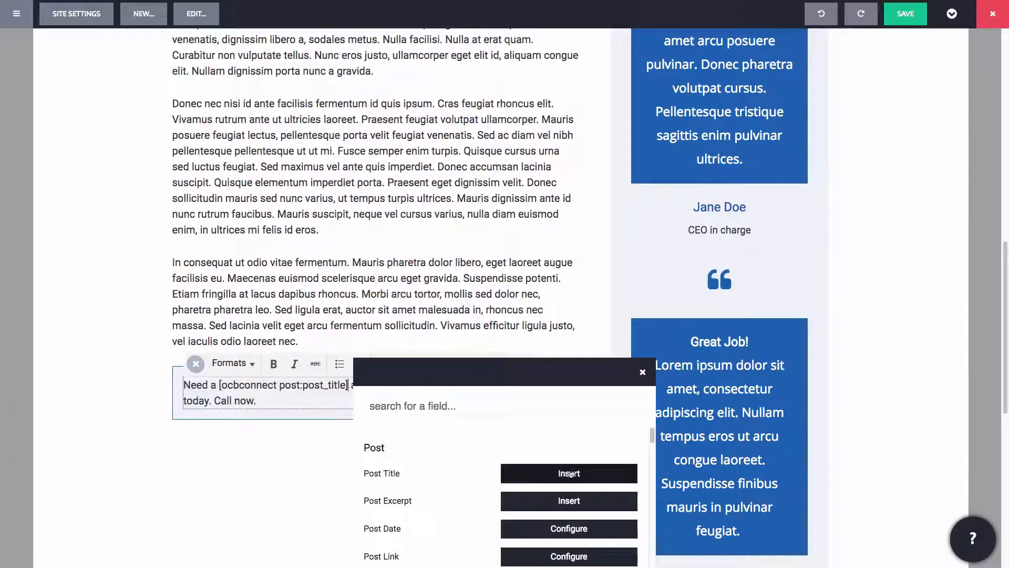
Add a comma after "today" in the call-to-action text and insert the current day utility field in the "Monday" format
{"action": "scroll", "coordinate": [276, 410], "scroll_direction": "down", "scroll_amount": 3}
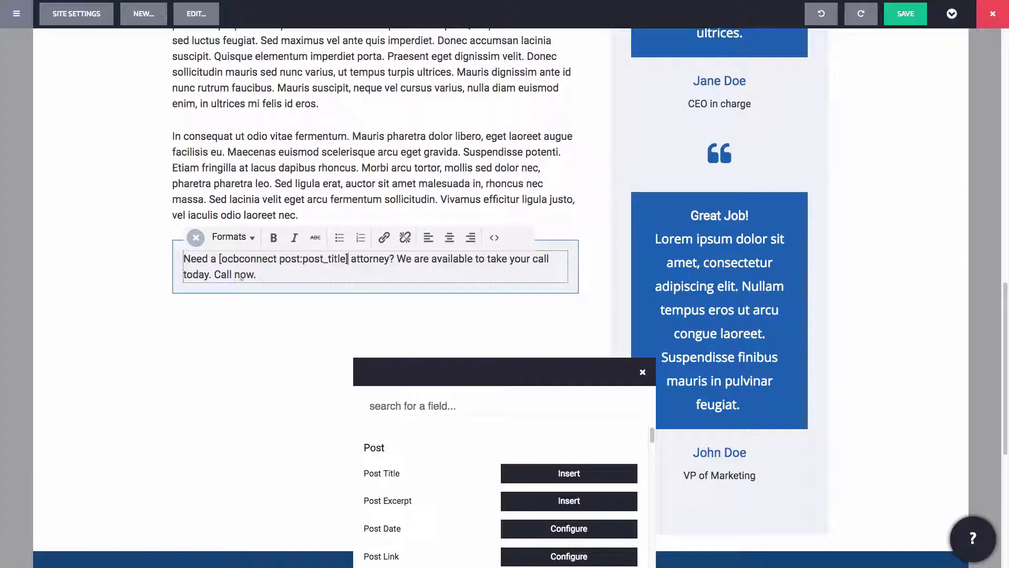
{"action": "left_click", "coordinate": [211, 274]}
{"action": "type", "text": ","}
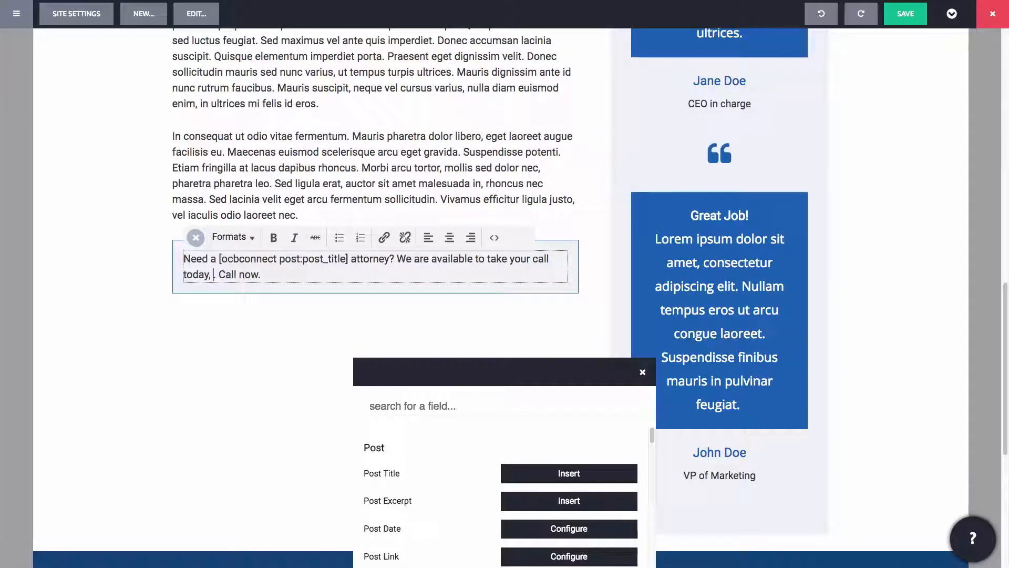
{"action": "scroll", "coordinate": [475, 475], "scroll_direction": "down", "scroll_amount": 5}
{"action": "scroll", "coordinate": [476, 476], "scroll_direction": "down", "scroll_amount": 6}
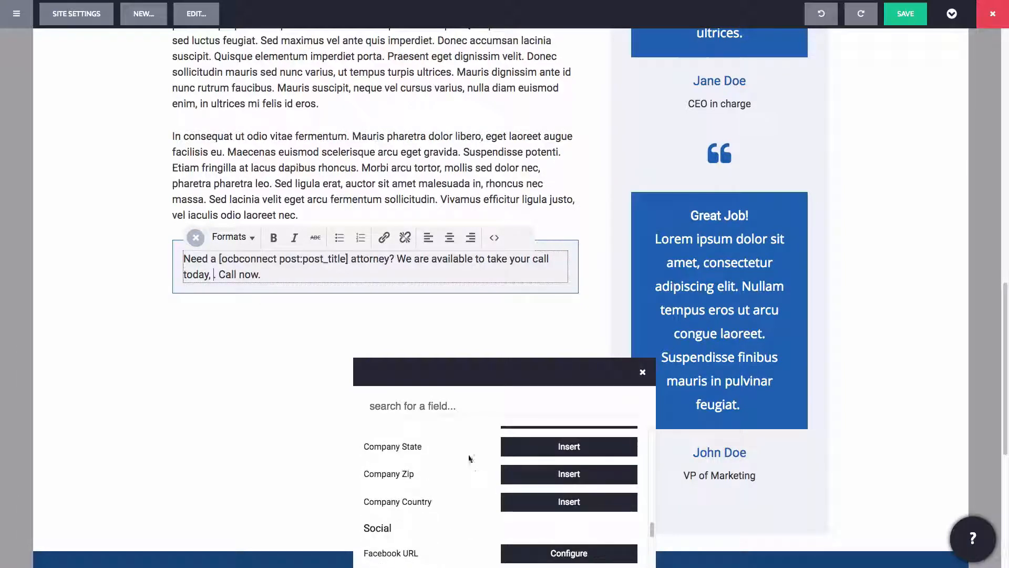
{"action": "scroll", "coordinate": [460, 446], "scroll_direction": "up", "scroll_amount": 5}
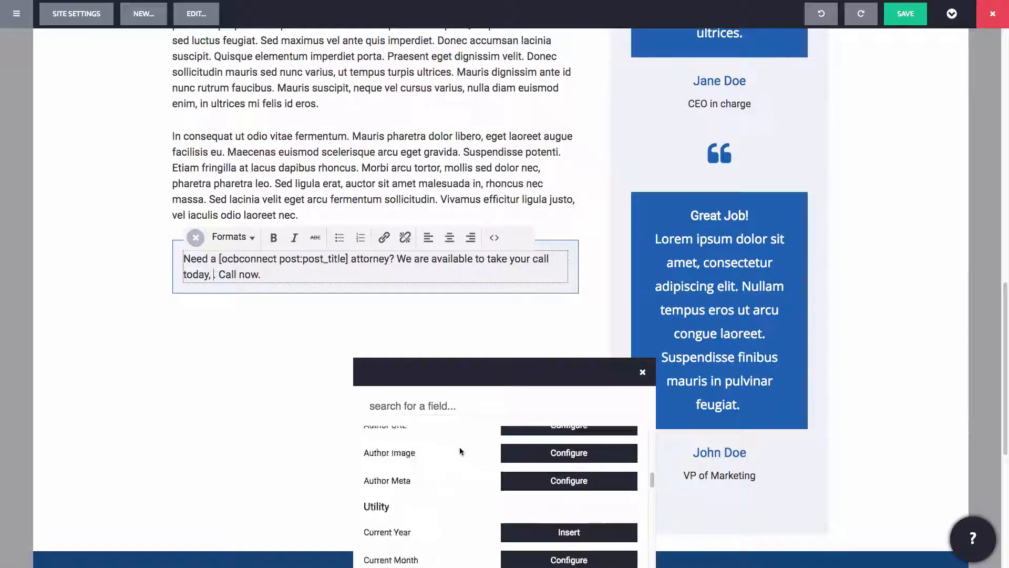
{"action": "scroll", "coordinate": [459, 446], "scroll_direction": "down", "scroll_amount": 1}
{"action": "left_click", "coordinate": [549, 544]}
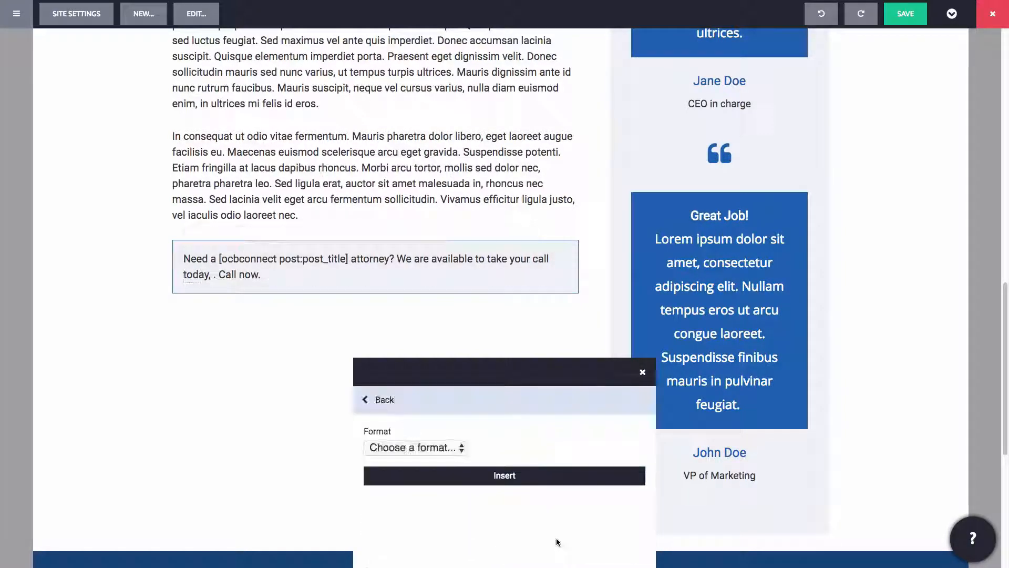
{"action": "left_click", "coordinate": [415, 450]}
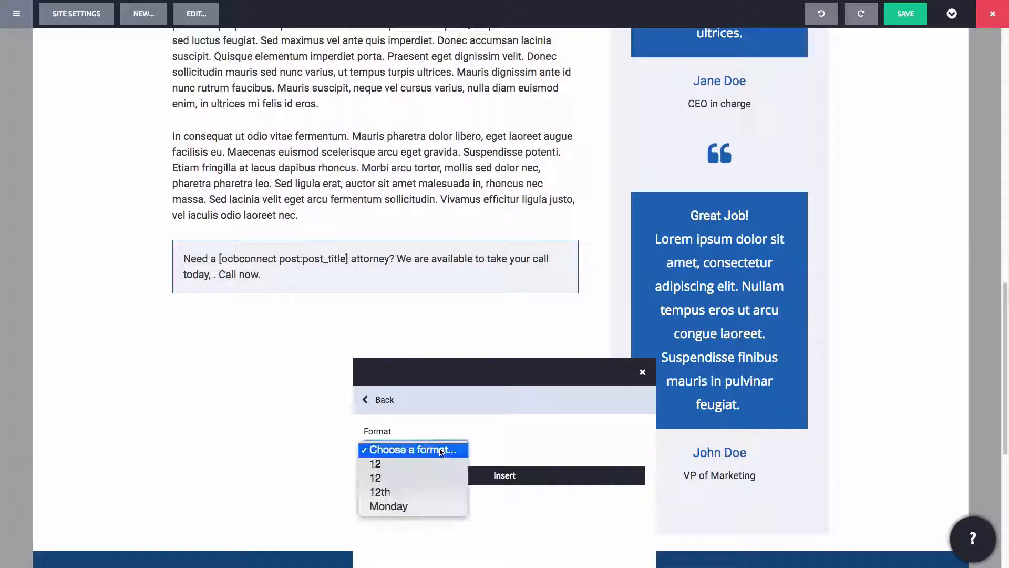
{"action": "left_click", "coordinate": [428, 505]}
{"action": "left_click", "coordinate": [462, 482]}
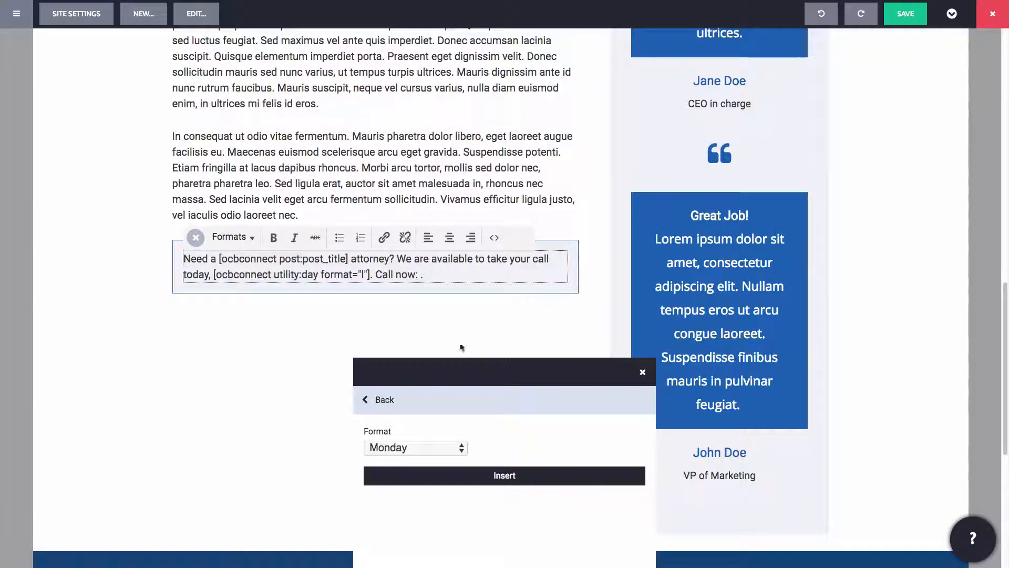
Insert the linked Company Phone field after "Call now:" with a "-" separator and area code parentheses, and finish editing the text
{"action": "left_click", "coordinate": [370, 398]}
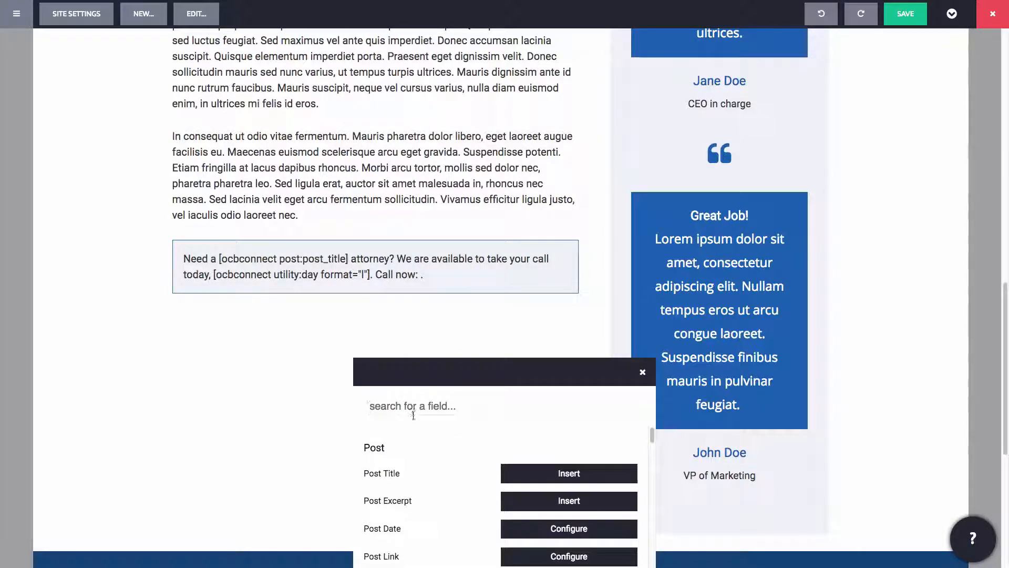
{"action": "type", "text": "pho"}
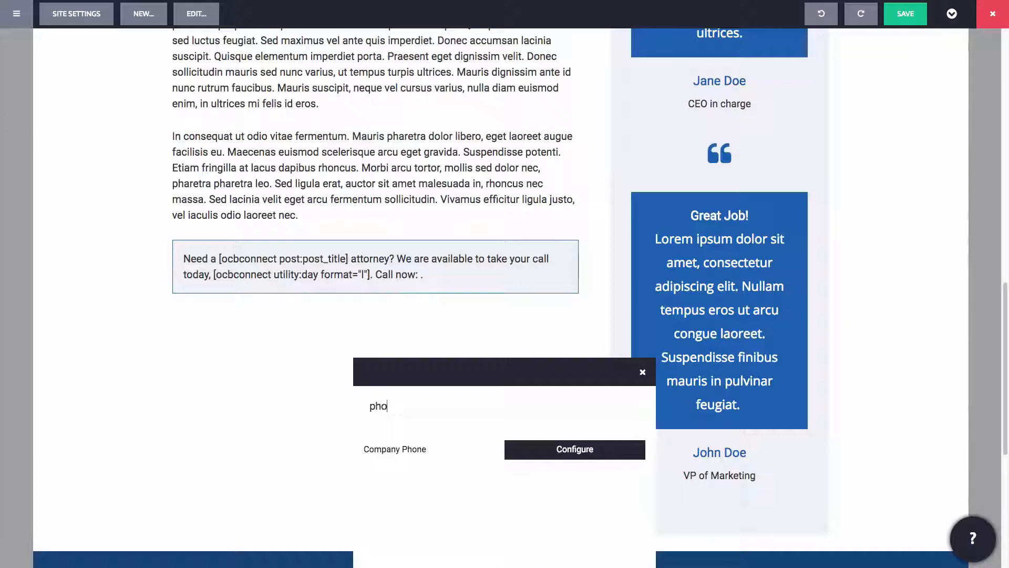
{"action": "left_click", "coordinate": [565, 448]}
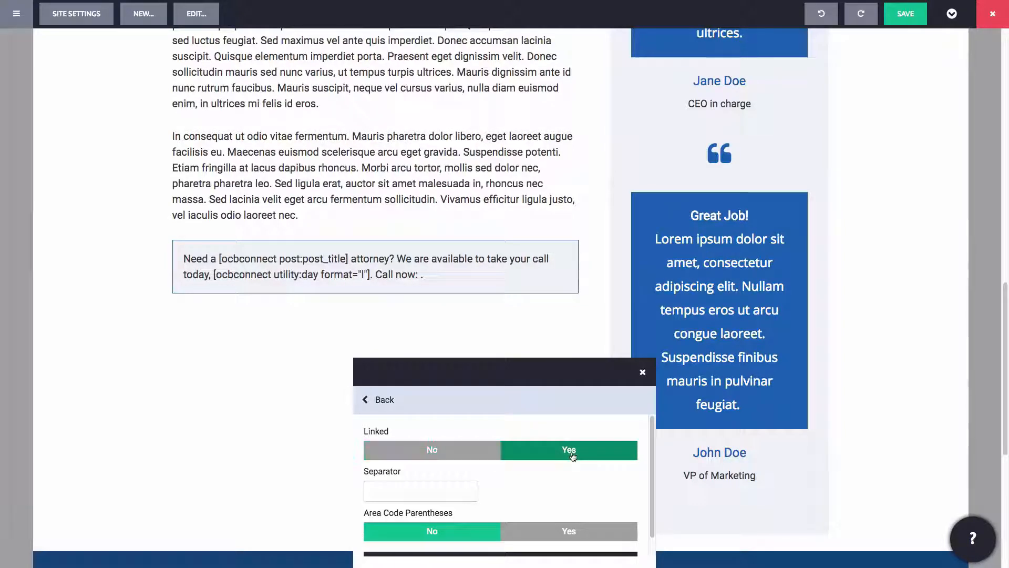
{"action": "left_click", "coordinate": [445, 491]}
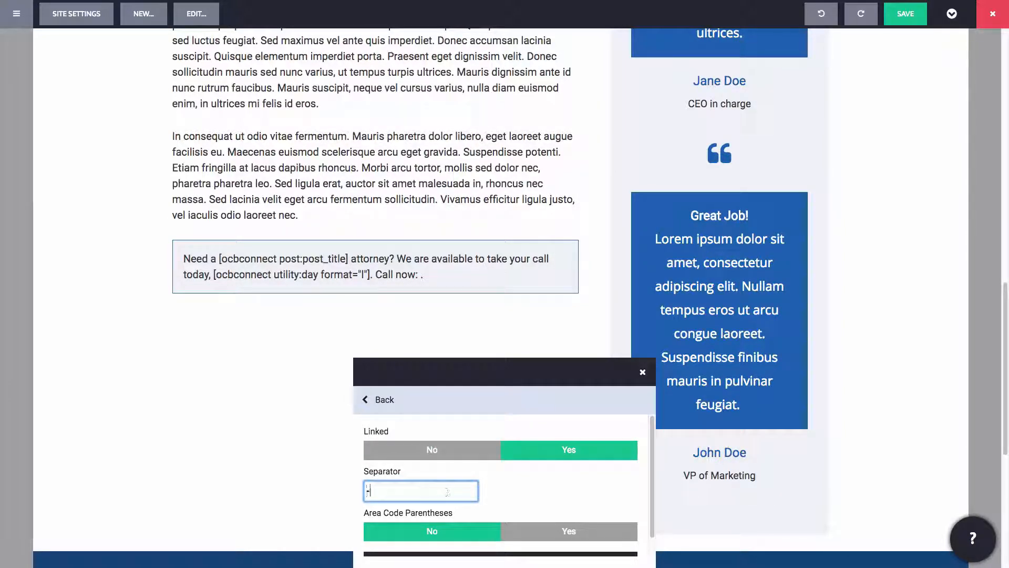
{"action": "left_click", "coordinate": [586, 528]}
{"action": "scroll", "coordinate": [645, 492], "scroll_direction": "down", "scroll_amount": 1}
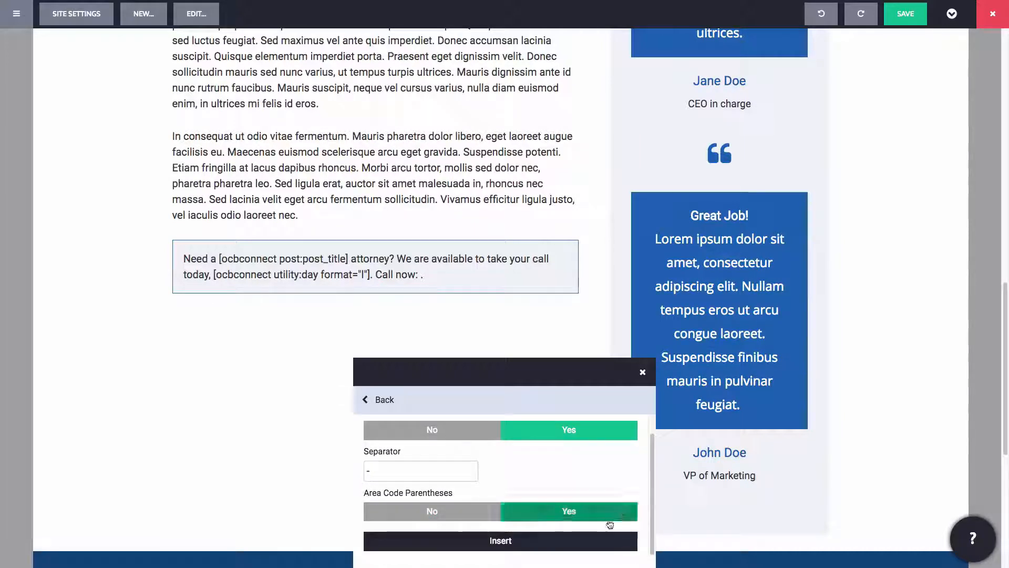
{"action": "left_click", "coordinate": [586, 543]}
{"action": "left_click", "coordinate": [642, 371]}
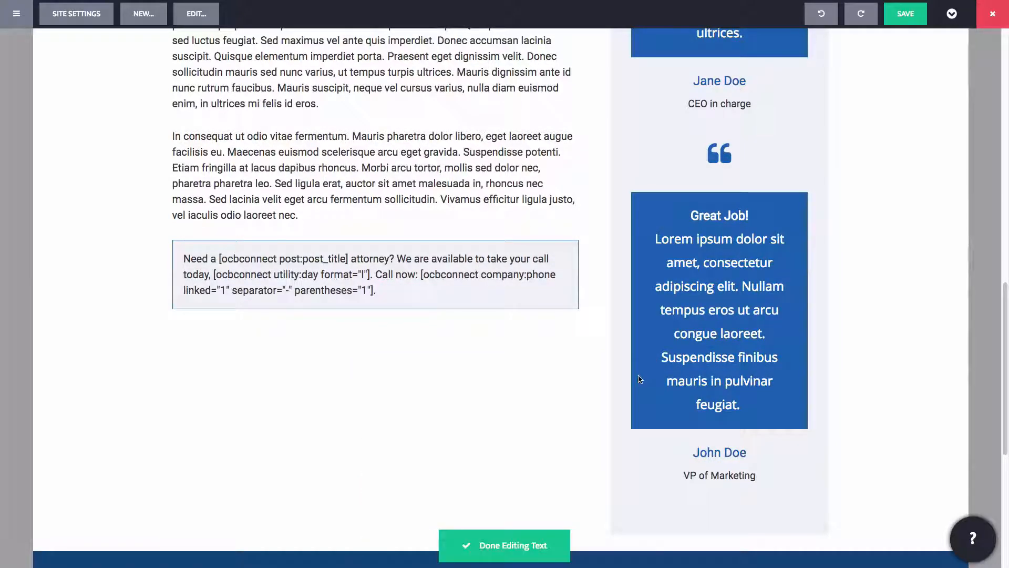
{"action": "left_click", "coordinate": [531, 545]}
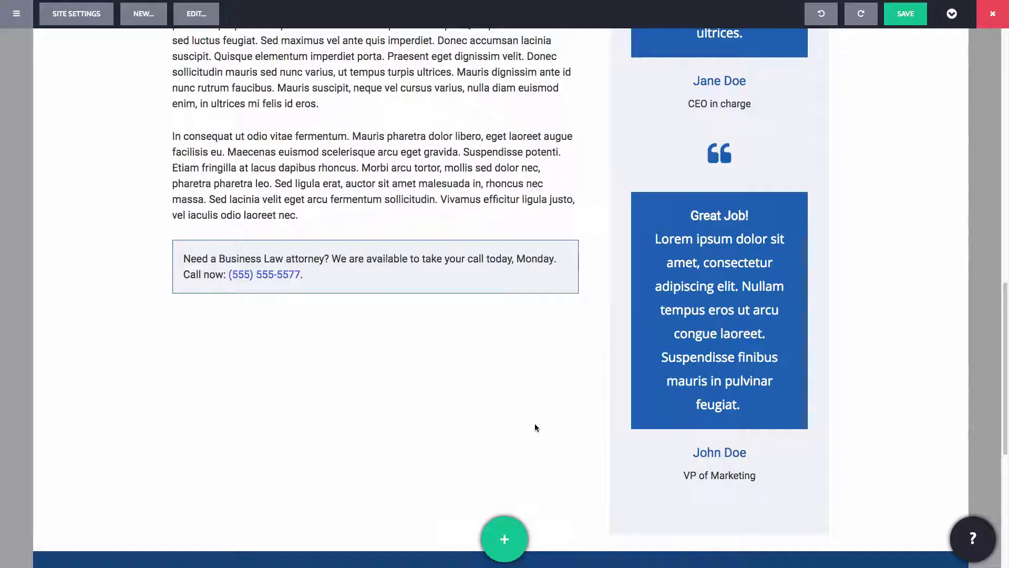
Save the call-to-action text module as a global named "Call Now" in a new folder called "Call To Action"
{"action": "scroll", "coordinate": [513, 411], "scroll_direction": "up", "scroll_amount": 3}
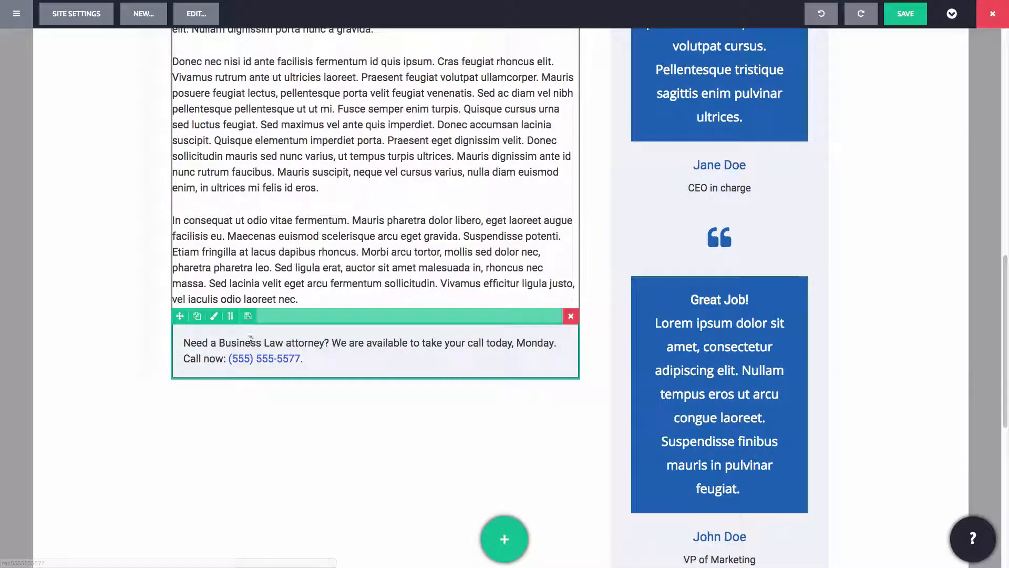
{"action": "left_click", "coordinate": [248, 315]}
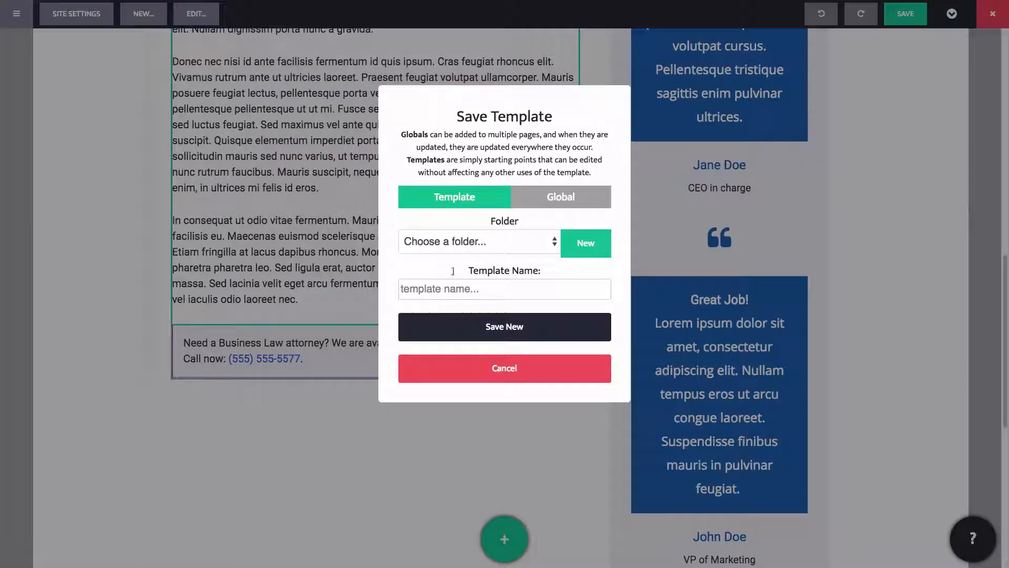
{"action": "left_click", "coordinate": [543, 205]}
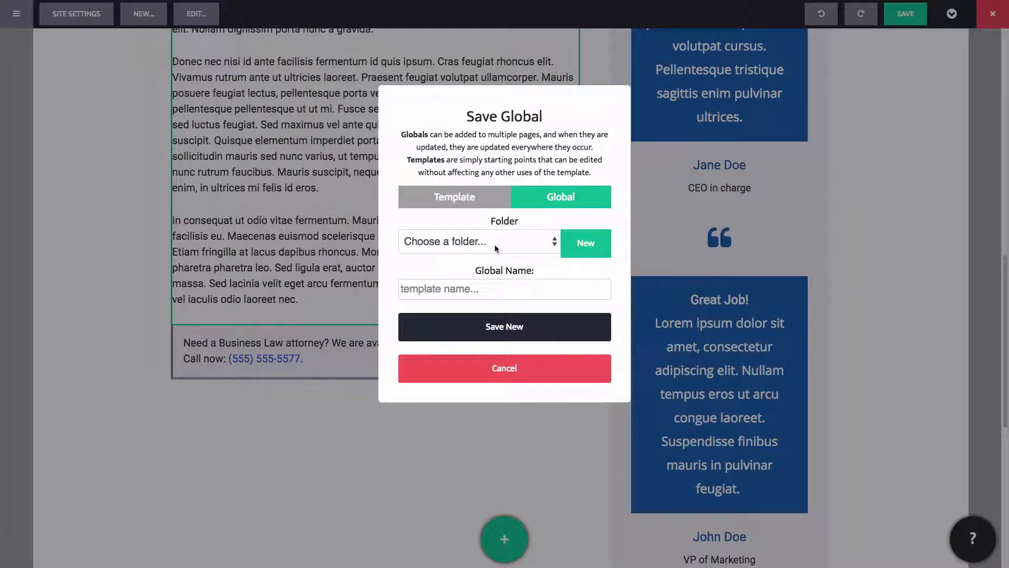
{"action": "left_click", "coordinate": [511, 244]}
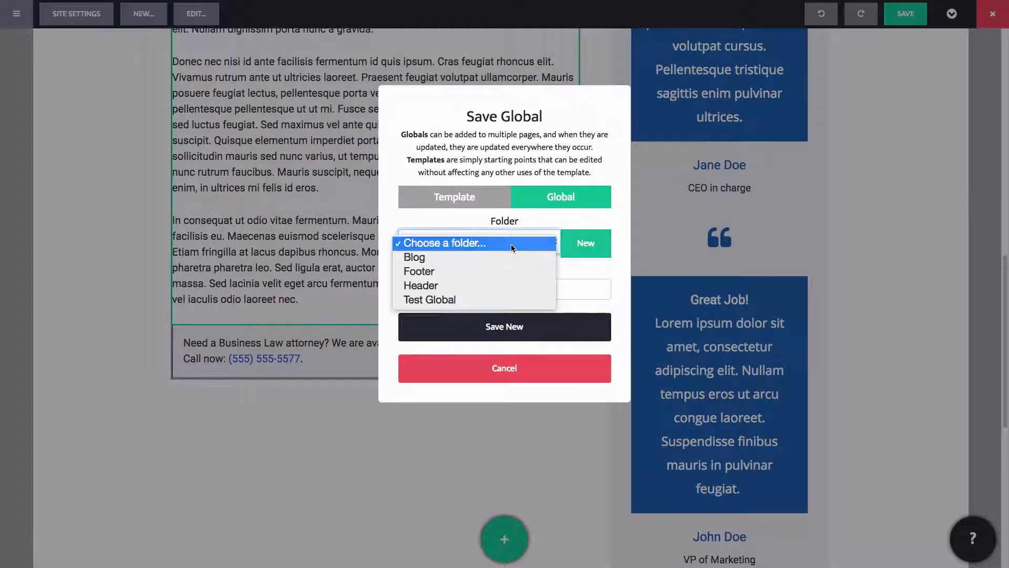
{"action": "left_click", "coordinate": [583, 270]}
{"action": "left_click", "coordinate": [587, 252]}
{"action": "left_click", "coordinate": [495, 244]}
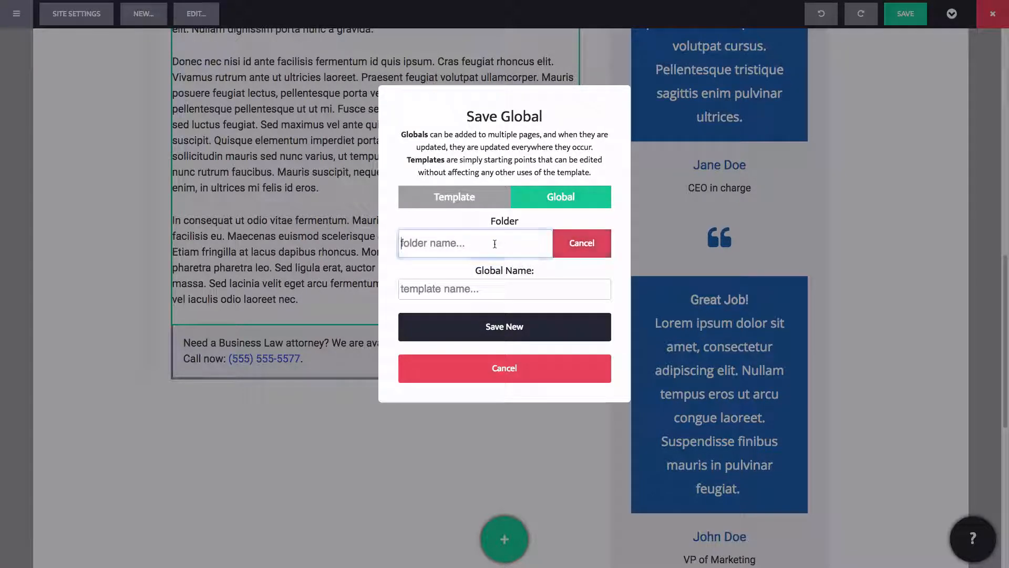
{"action": "type", "text": "Call To Action"}
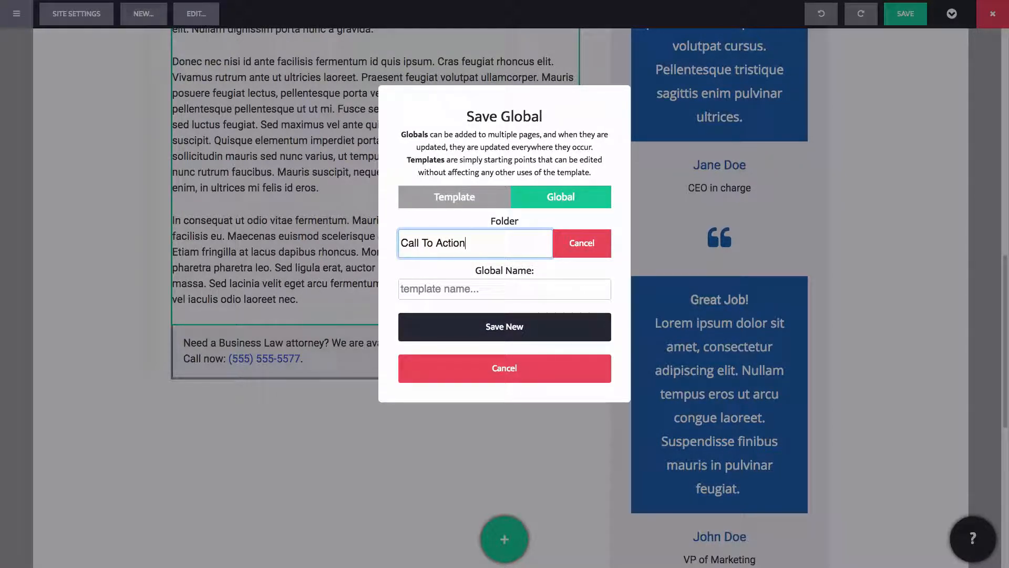
{"action": "key", "text": "Tab"}
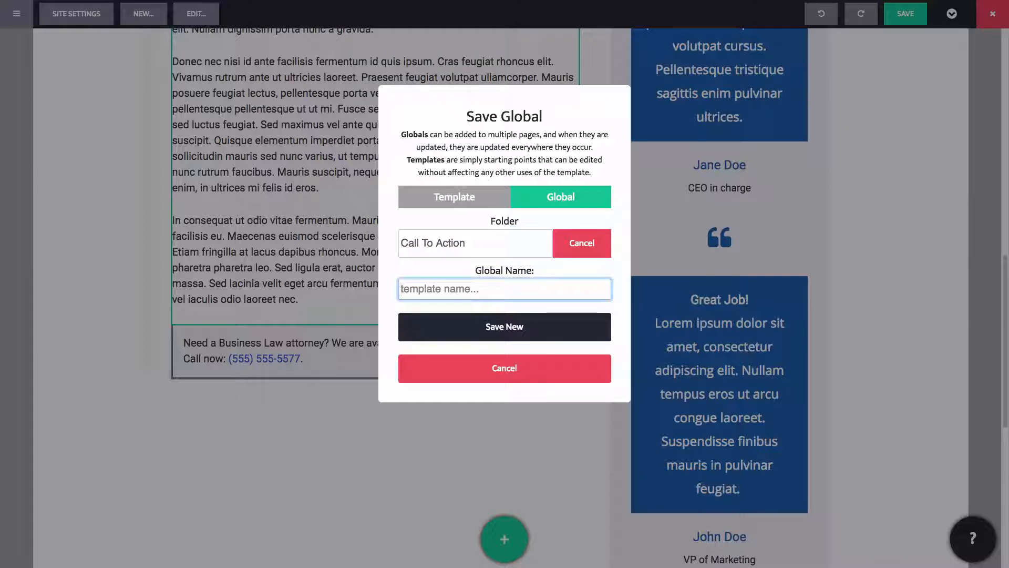
{"action": "type", "text": "Call Now"}
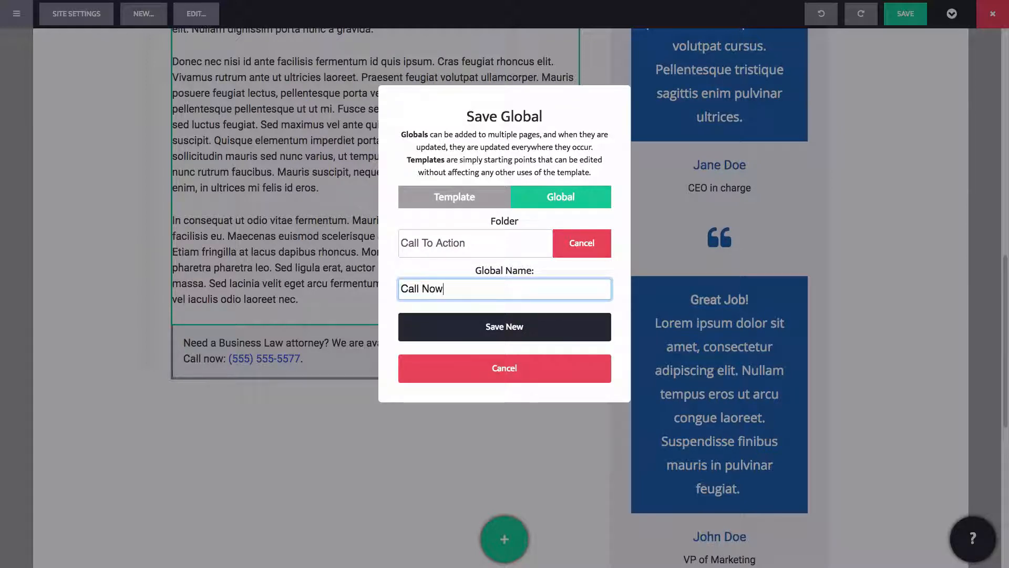
{"action": "left_click", "coordinate": [531, 321]}
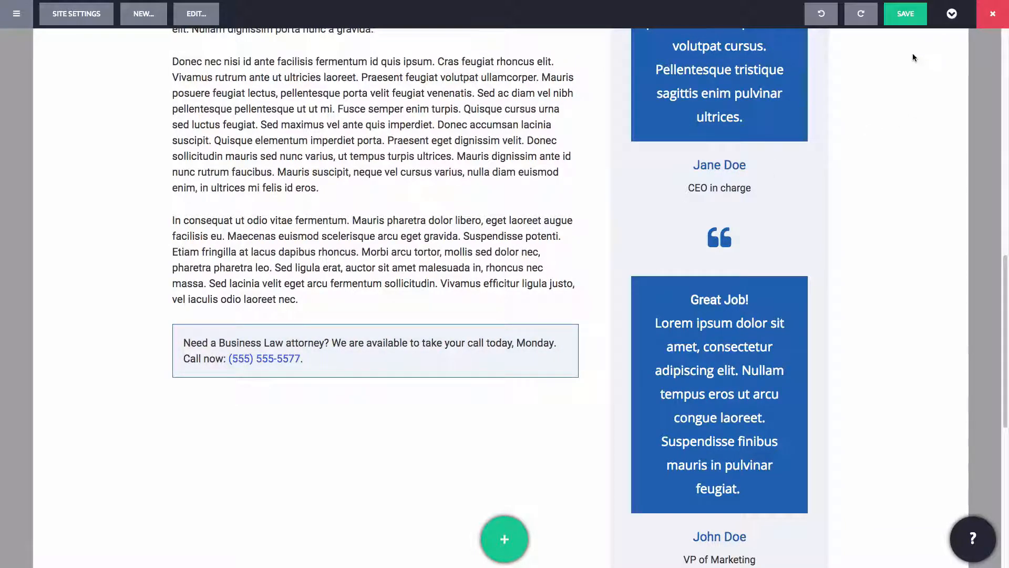
Save the Business Law page and open the Bankruptcy page for editing
{"action": "left_click", "coordinate": [899, 14]}
{"action": "left_click", "coordinate": [527, 169]}
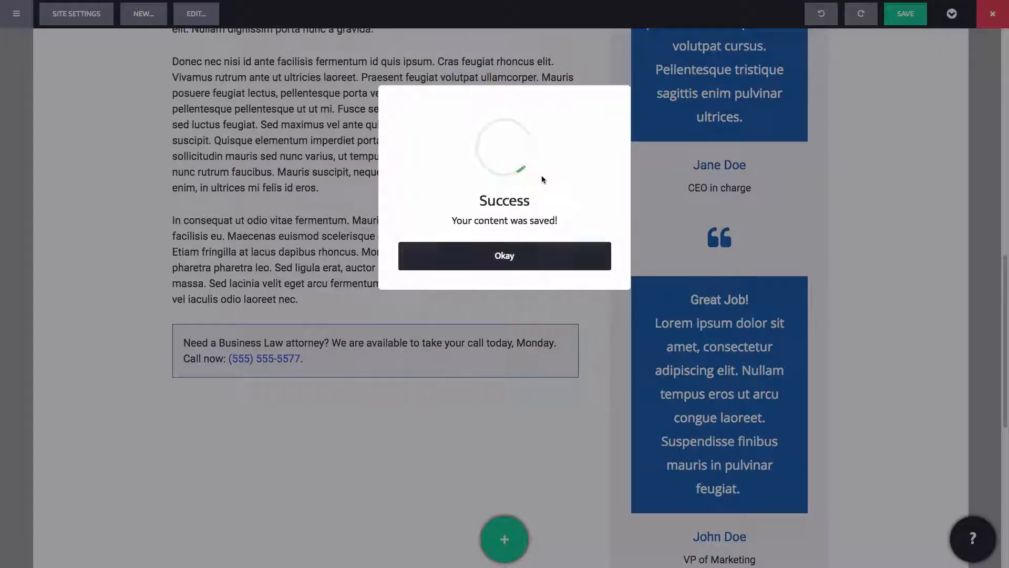
{"action": "left_click", "coordinate": [557, 249]}
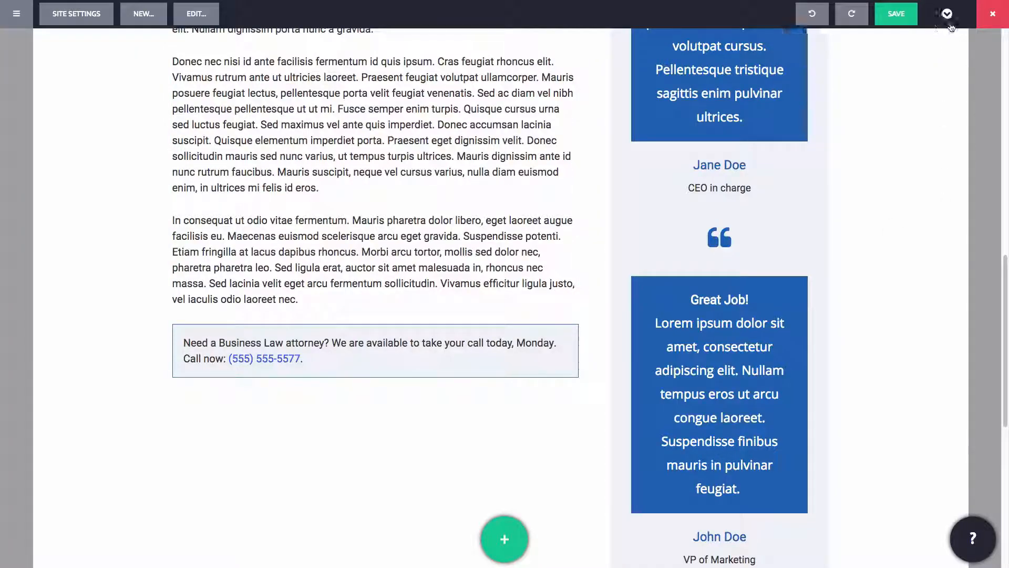
{"action": "left_click", "coordinate": [951, 14]}
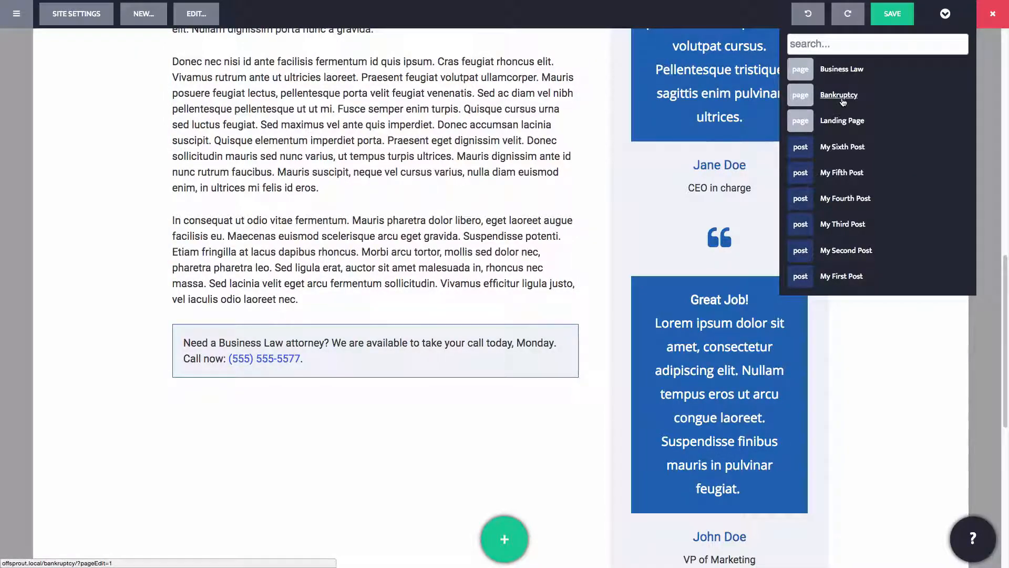
{"action": "left_click", "coordinate": [836, 96]}
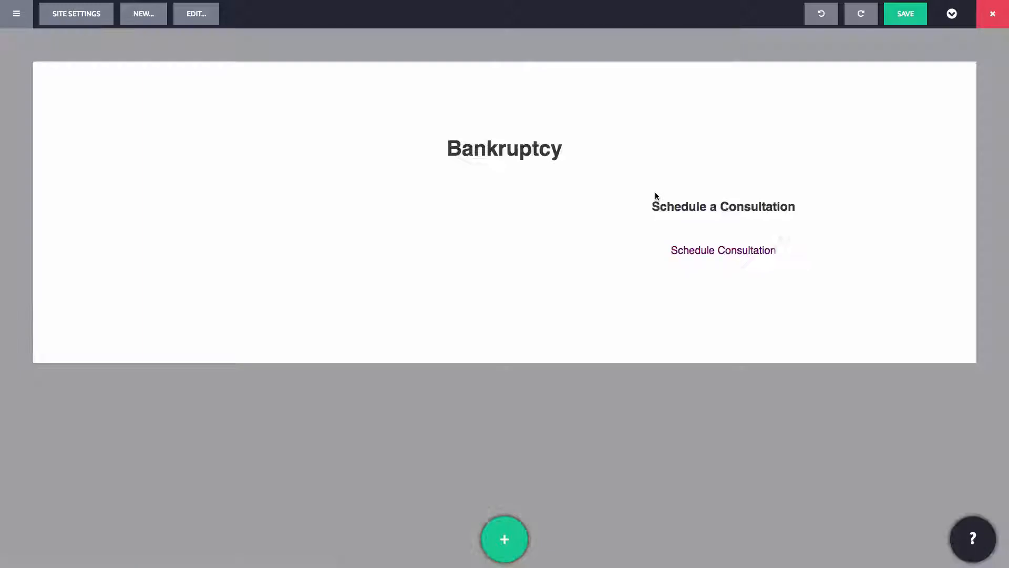
Place the Call Now global below the last paragraph in the Bankruptcy page's main text column and save the page
{"action": "scroll", "coordinate": [475, 313], "scroll_direction": "down", "scroll_amount": 10}
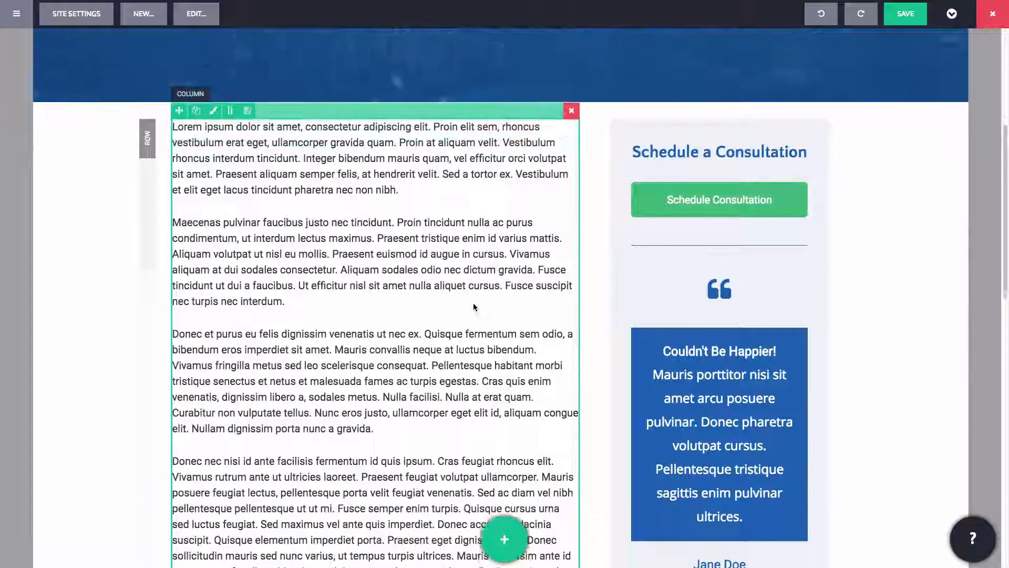
{"action": "left_click", "coordinate": [504, 536]}
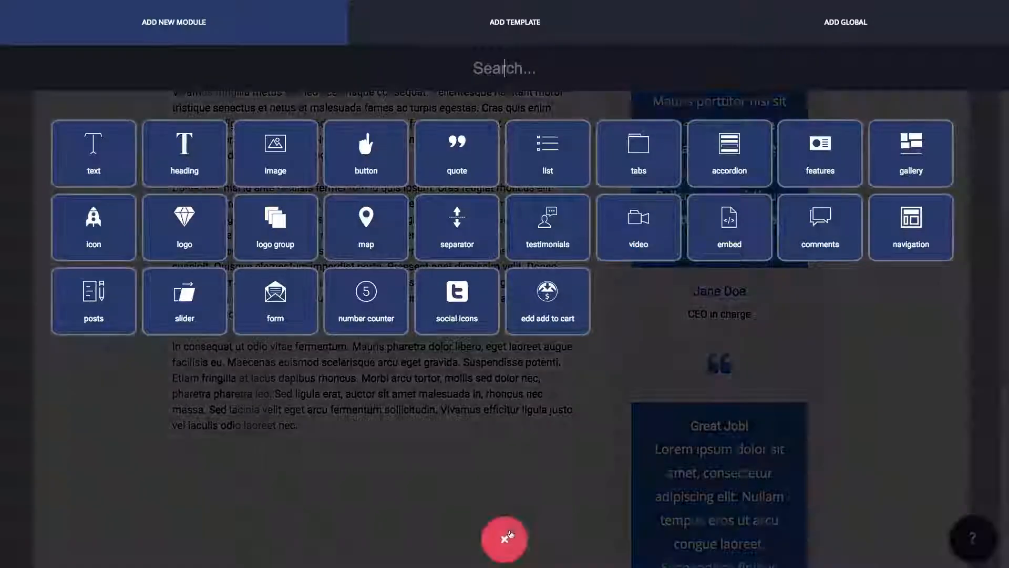
{"action": "left_click", "coordinate": [863, 23]}
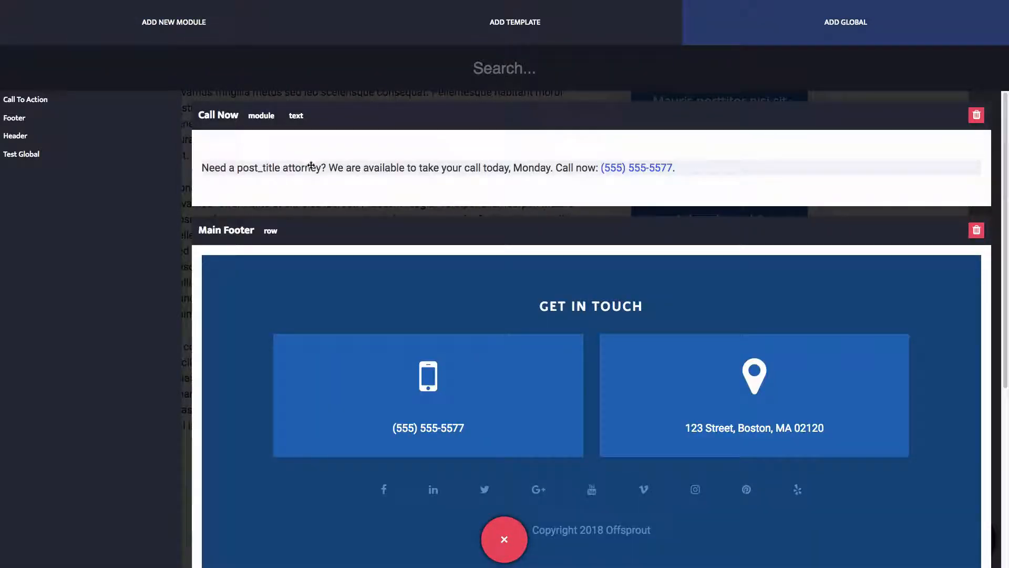
{"action": "left_click_drag", "start_coordinate": [310, 164], "coordinate": [275, 439]}
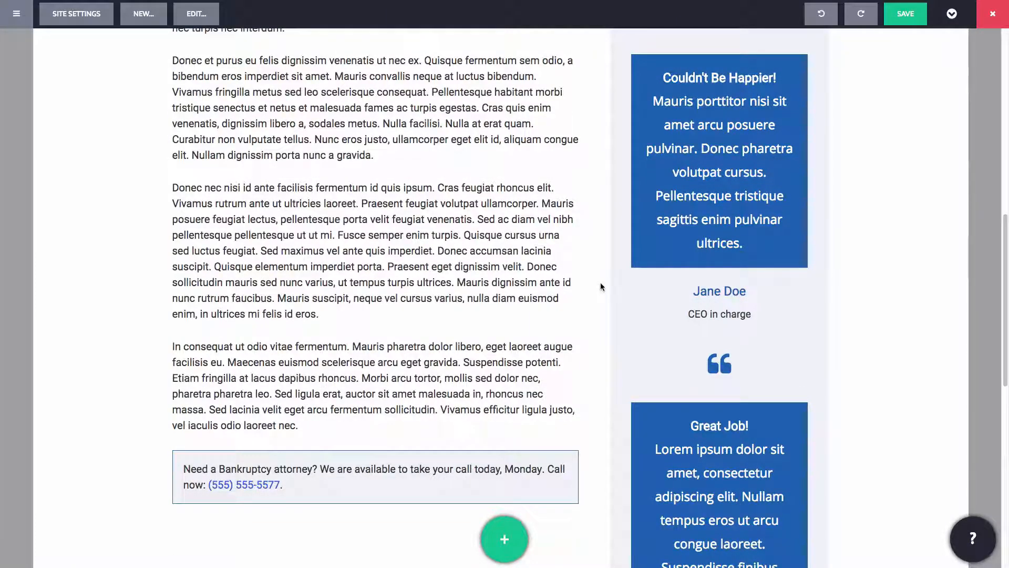
{"action": "left_click", "coordinate": [916, 11]}
{"action": "left_click", "coordinate": [541, 170]}
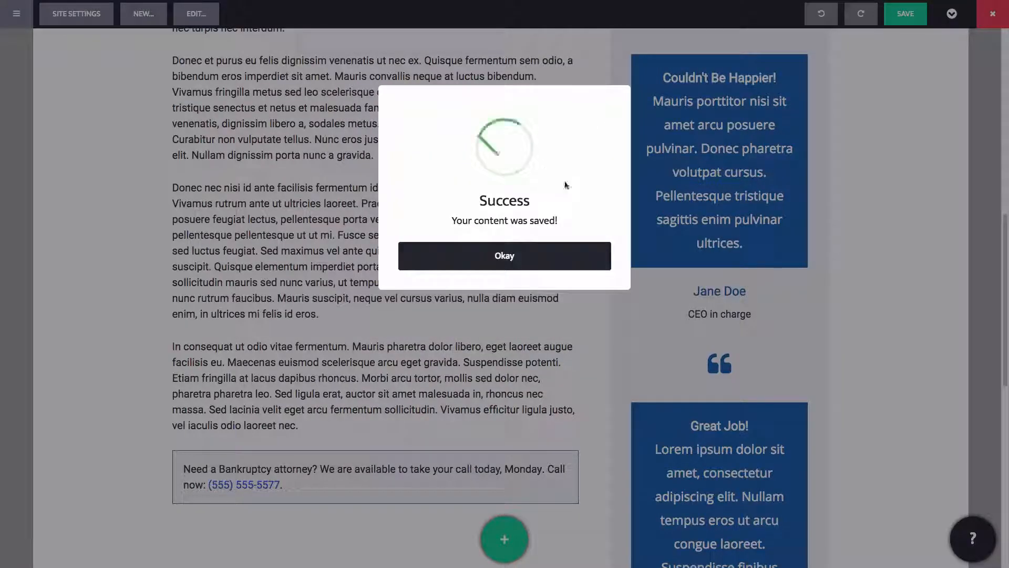
{"action": "left_click", "coordinate": [574, 266]}
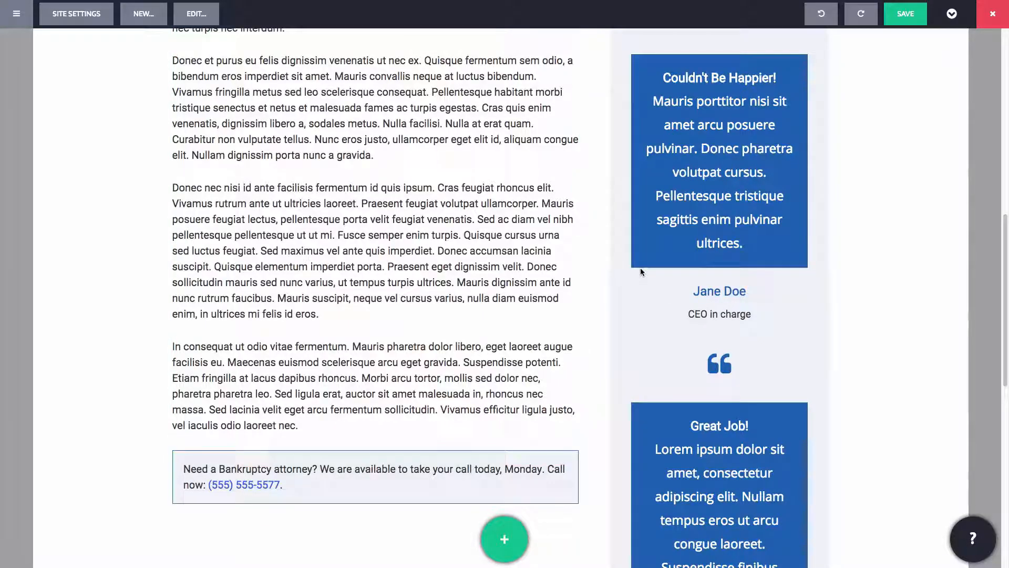